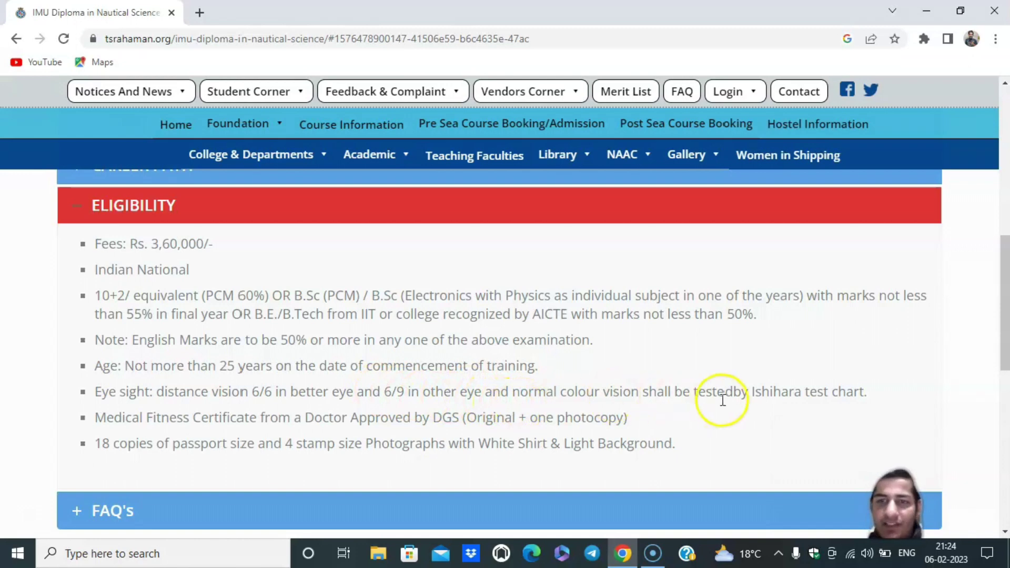
# Review the eligibility requirements for the IMU Diploma in Nautical Science and open its online course booking page.
pyautogui.scroll(-1, 205, 466)
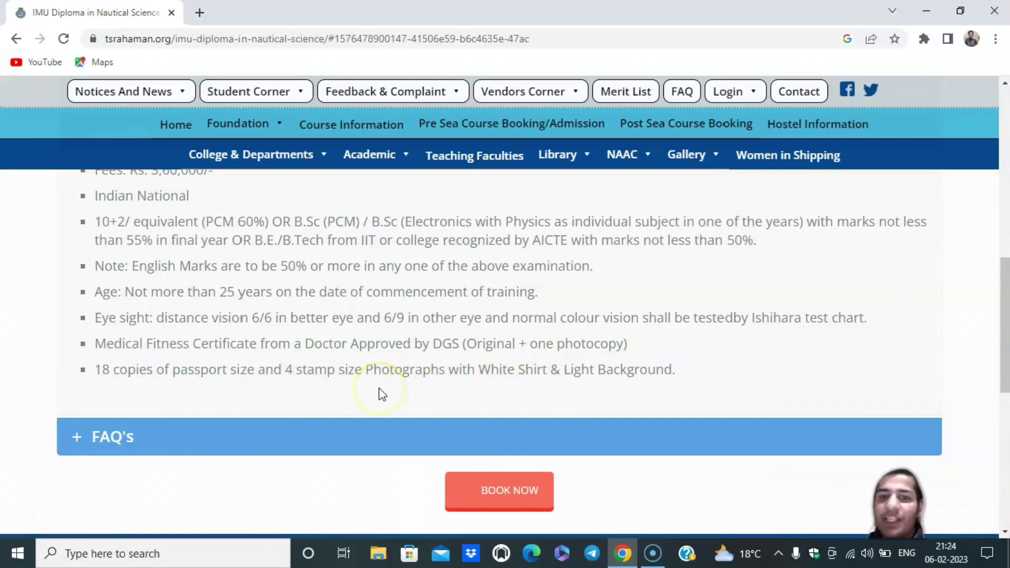
pyautogui.scroll(3, 382, 394)
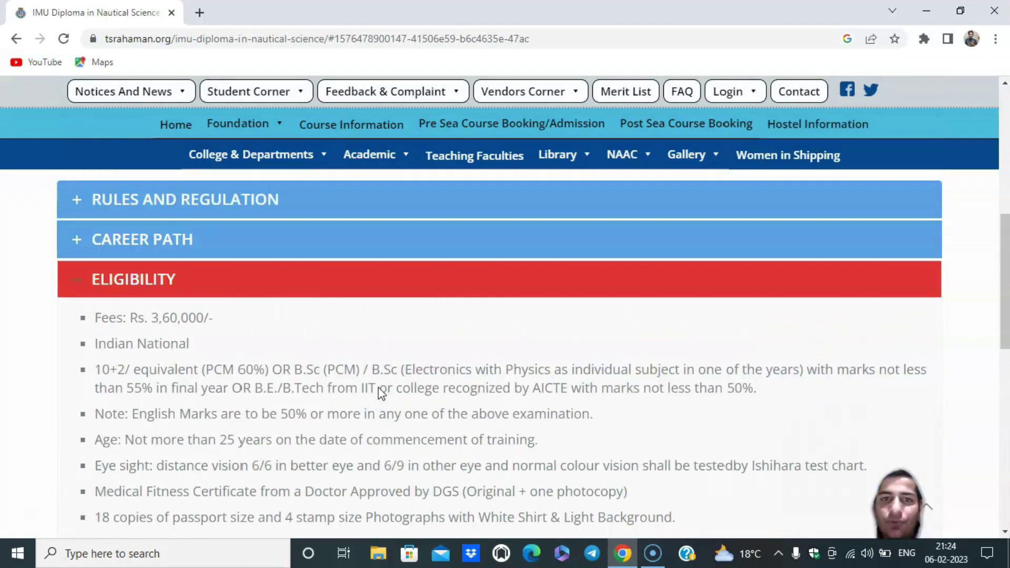
pyautogui.scroll(-4, 377, 393)
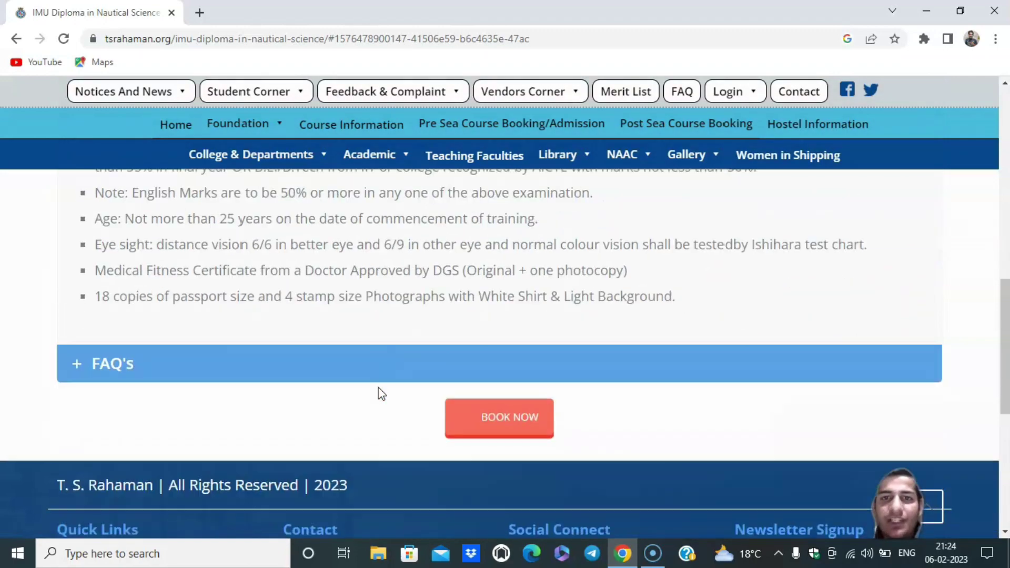
pyautogui.click(483, 426)
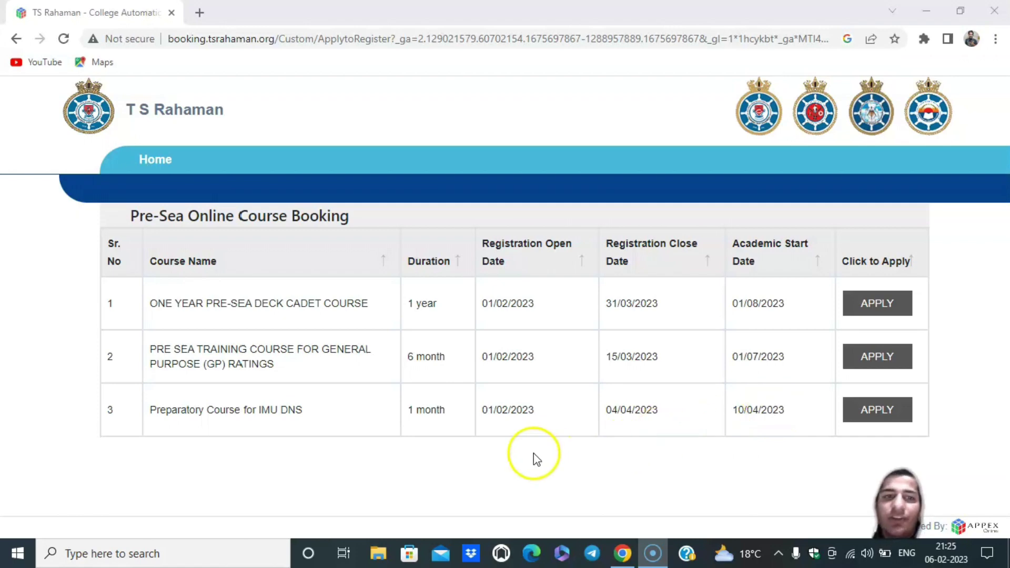
# Apply for the One Year Pre-Sea Deck Cadet Course, reading and accepting its terms and conditions.
pyautogui.click(901, 310)
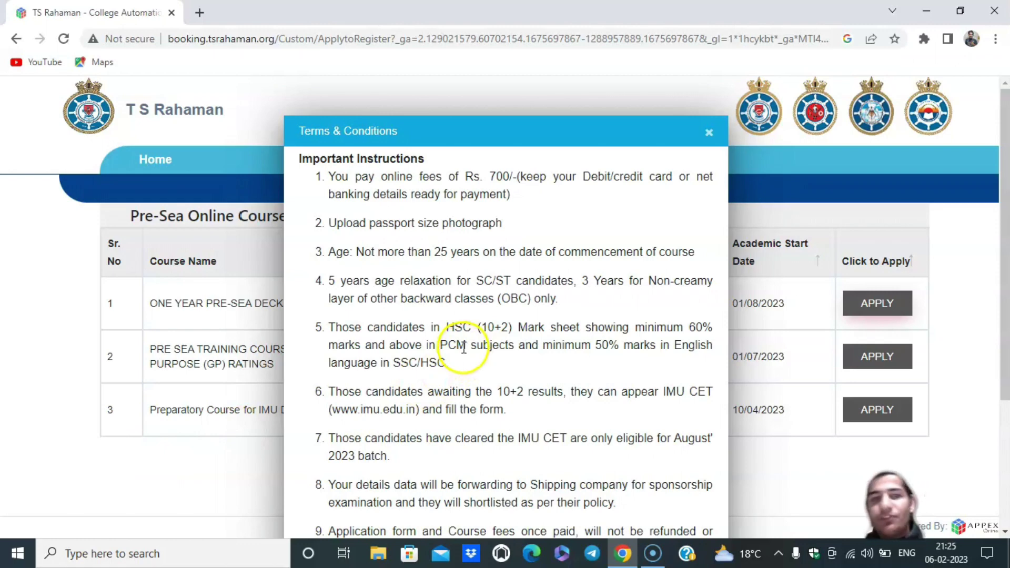
pyautogui.scroll(-2, 464, 348)
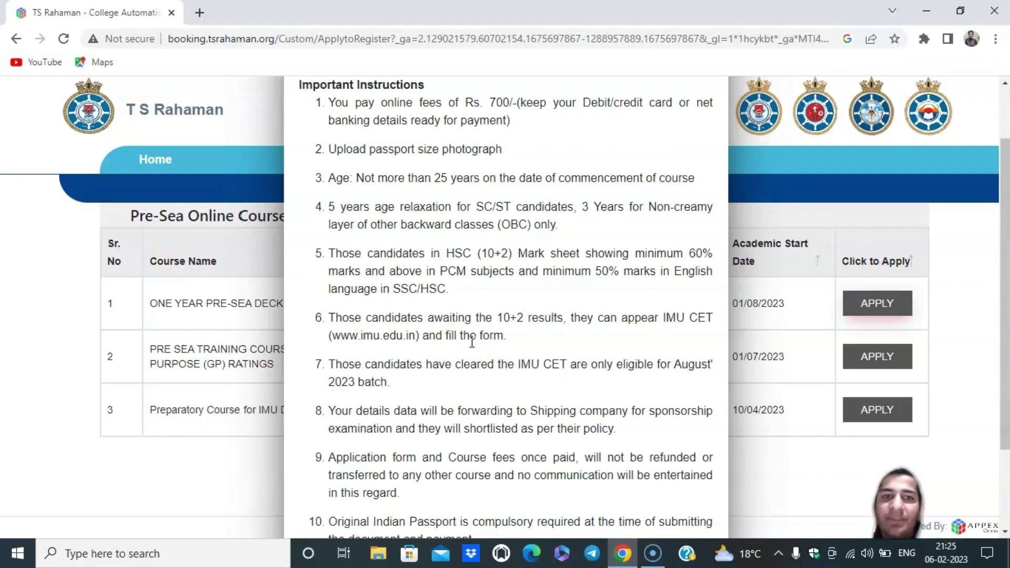
pyautogui.scroll(-2, 472, 349)
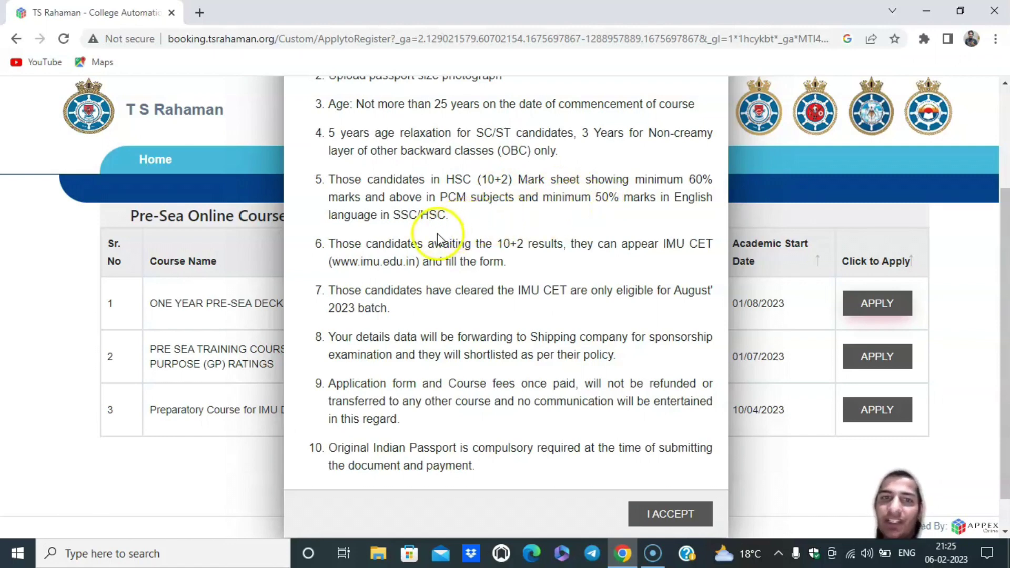
pyautogui.scroll(-1, 440, 237)
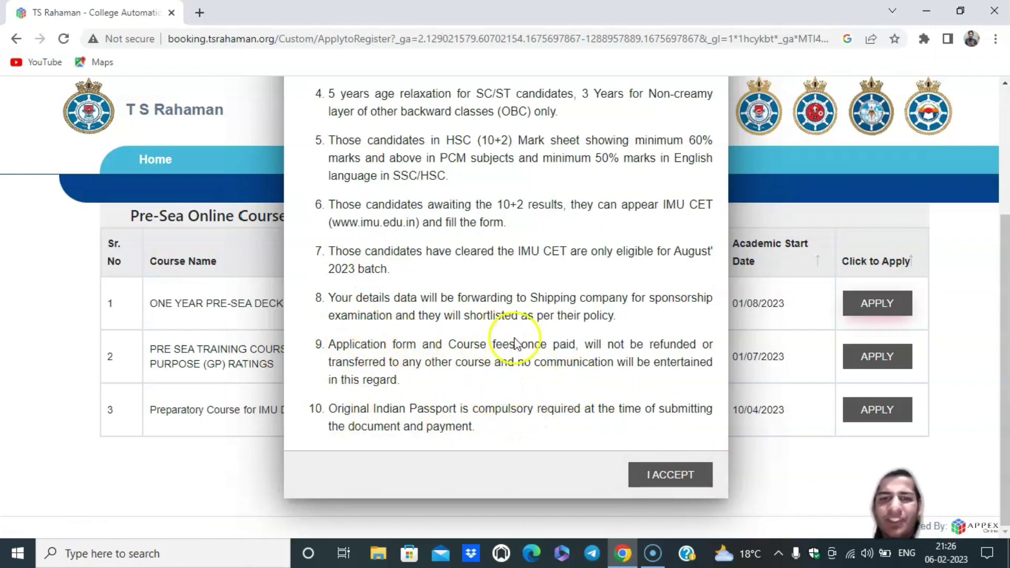
pyautogui.click(673, 476)
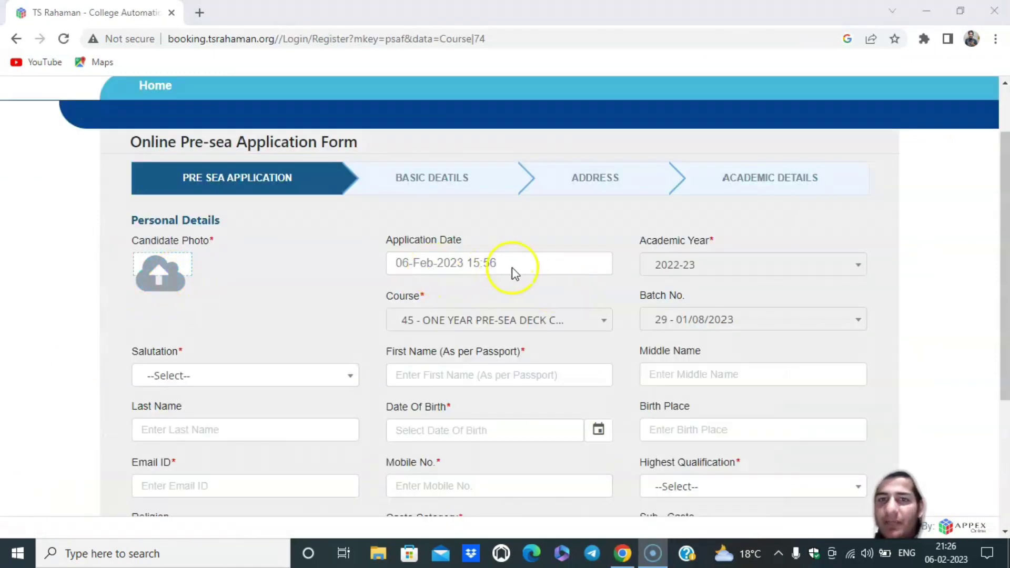
# Set the salutation to Male in the personal details and look over the remaining fields.
pyautogui.click(711, 261)
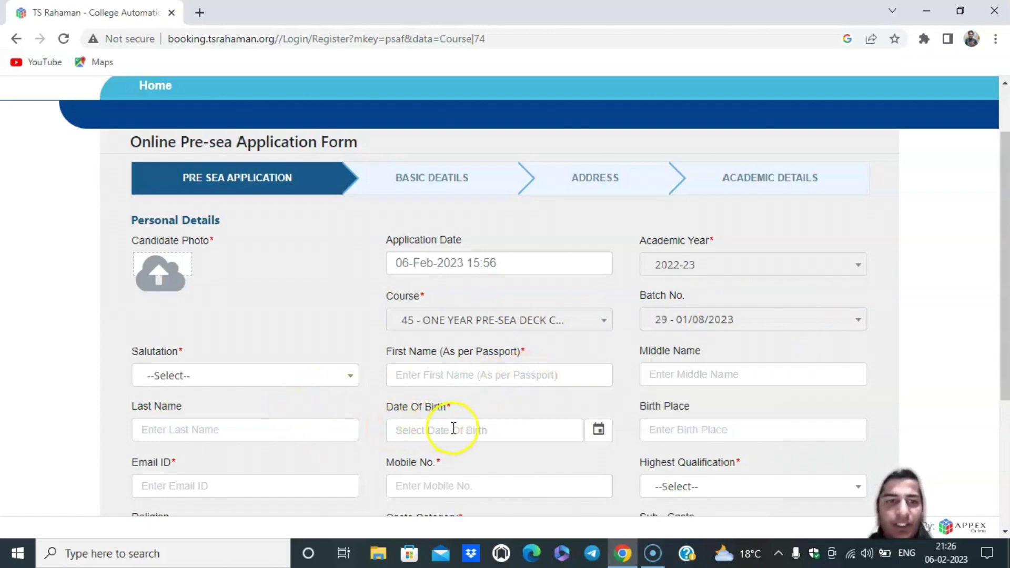
pyautogui.click(296, 375)
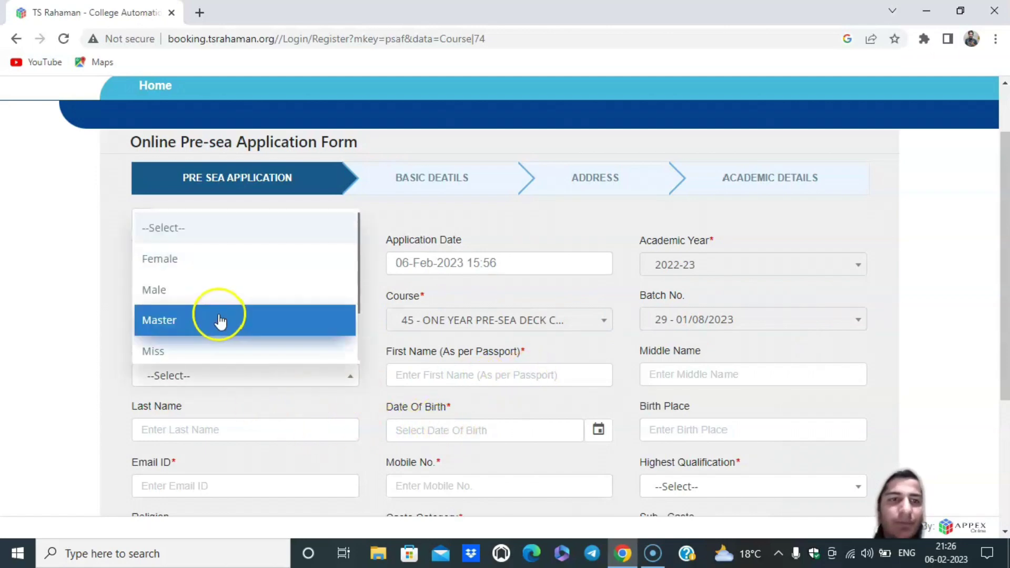
pyautogui.click(197, 290)
pyautogui.scroll(-2, 428, 362)
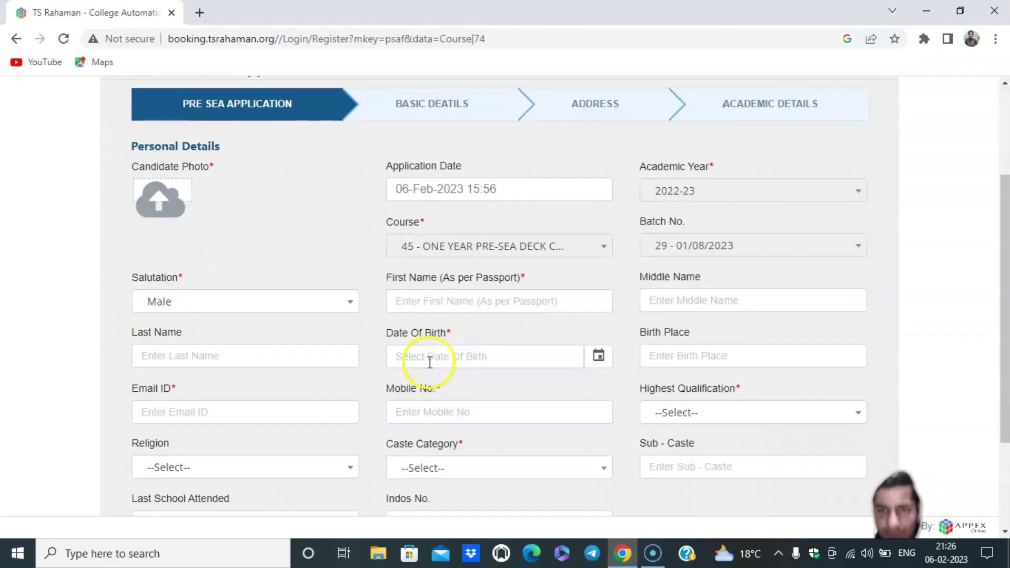
pyautogui.scroll(-1, 474, 363)
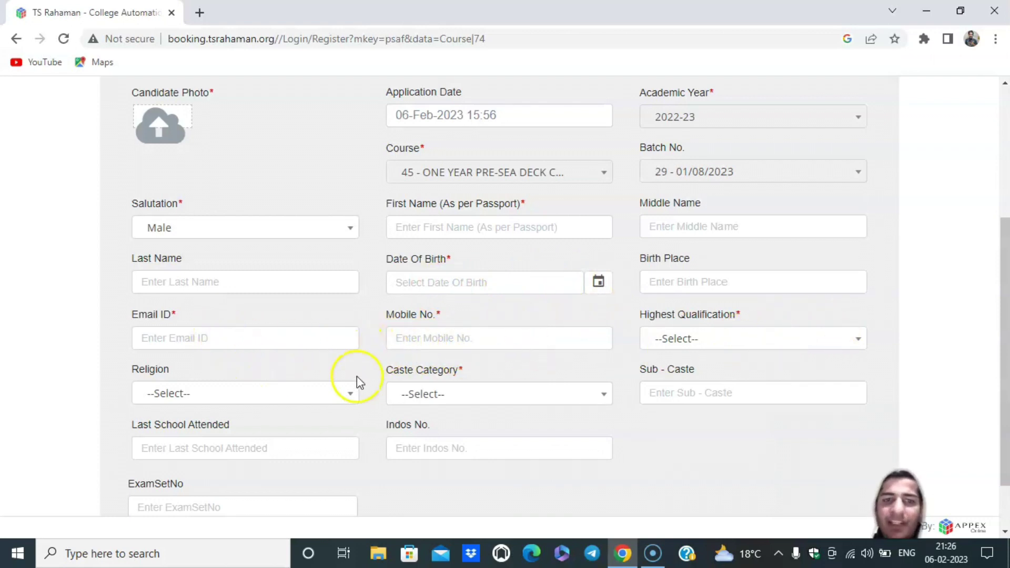
pyautogui.scroll(-2, 429, 386)
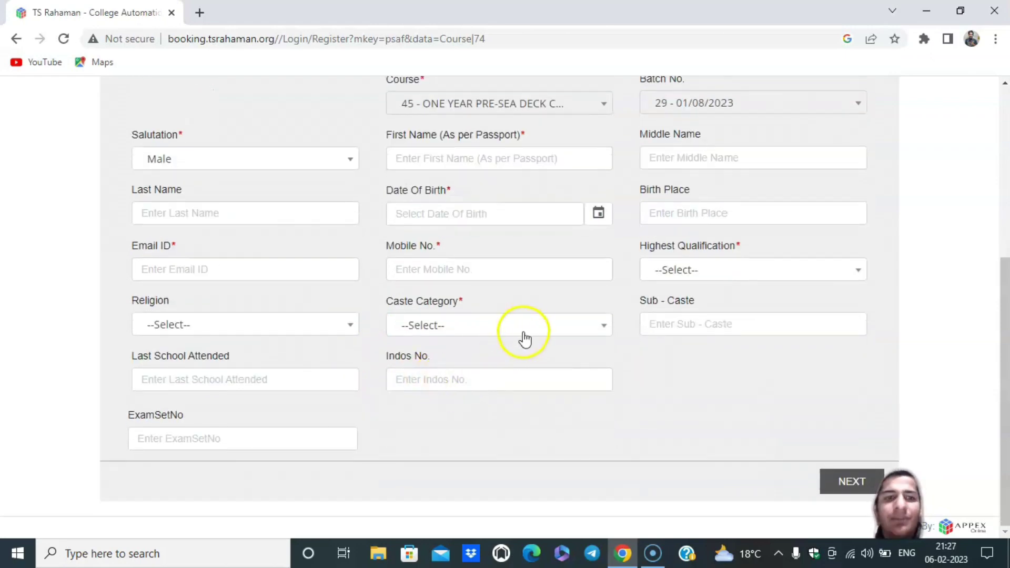
pyautogui.scroll(2, 504, 354)
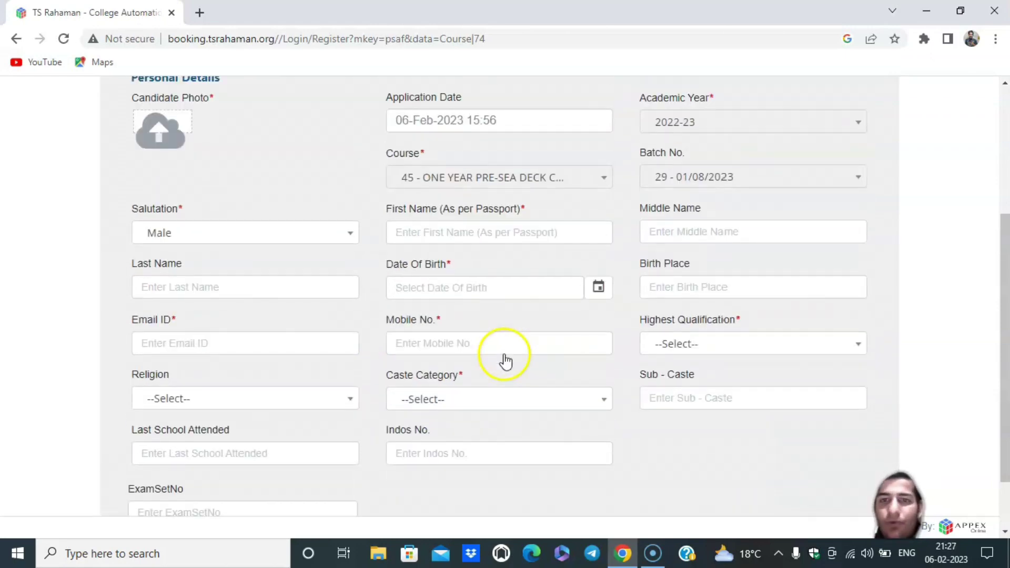
pyautogui.scroll(2, 505, 354)
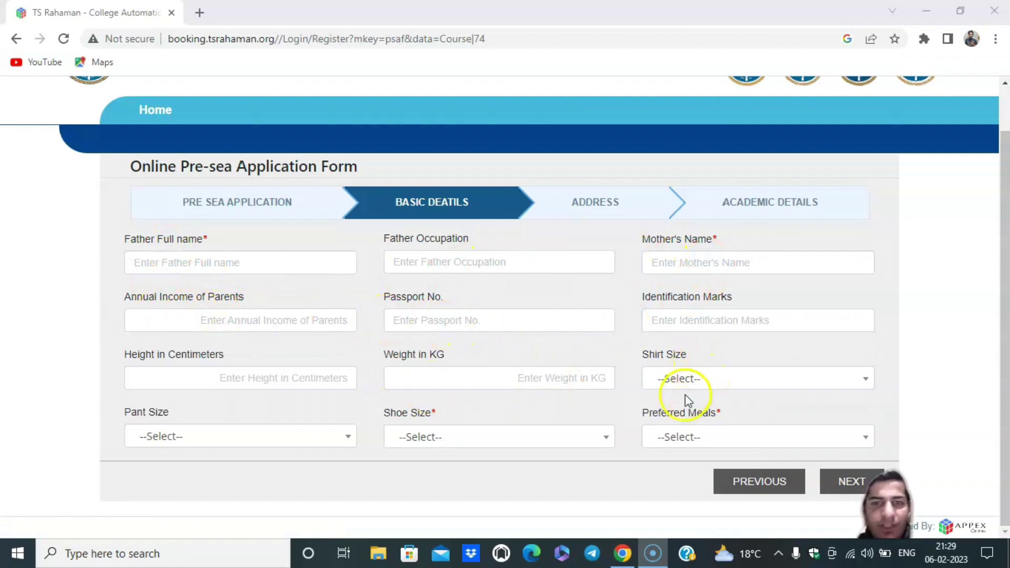
# Set the preferred meals to Veg and the shoe size to 8 in the basic details.
pyautogui.click(672, 438)
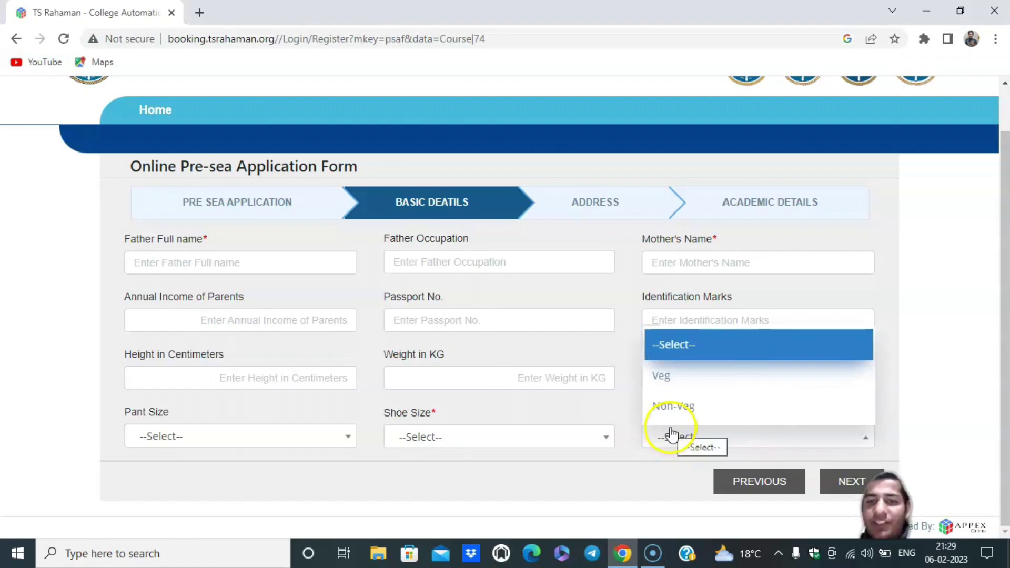
pyautogui.click(684, 388)
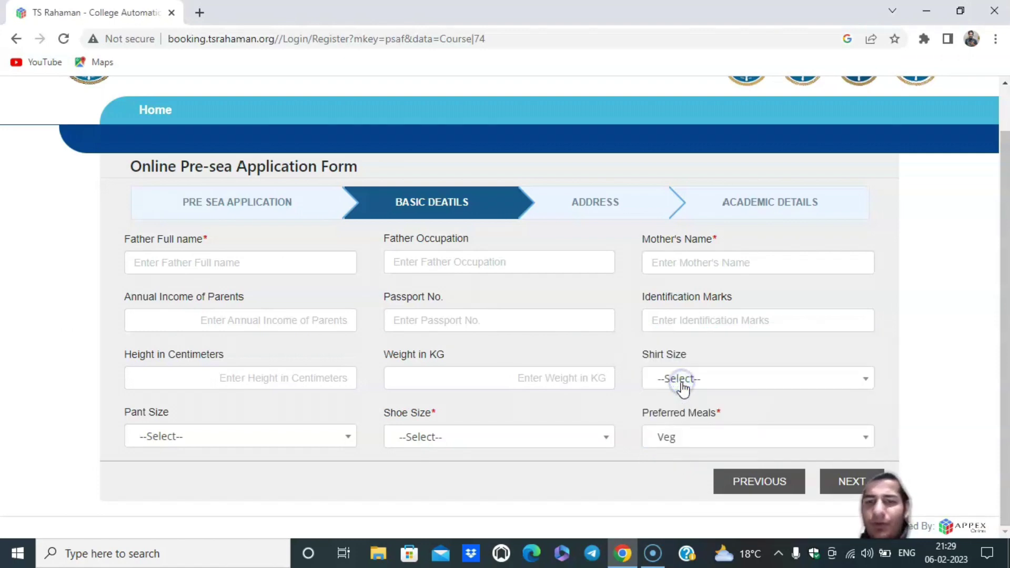
pyautogui.click(436, 437)
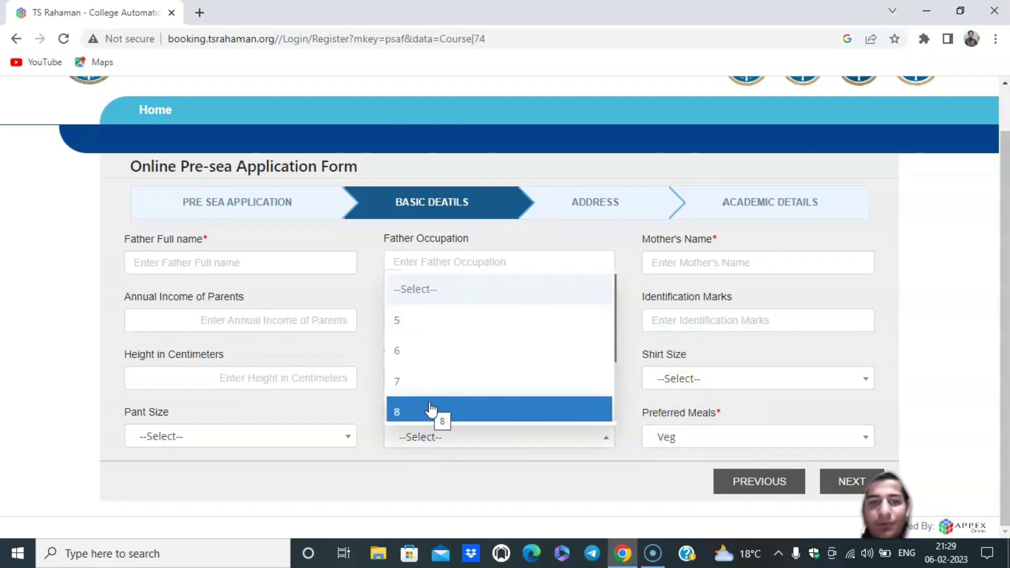
pyautogui.click(431, 410)
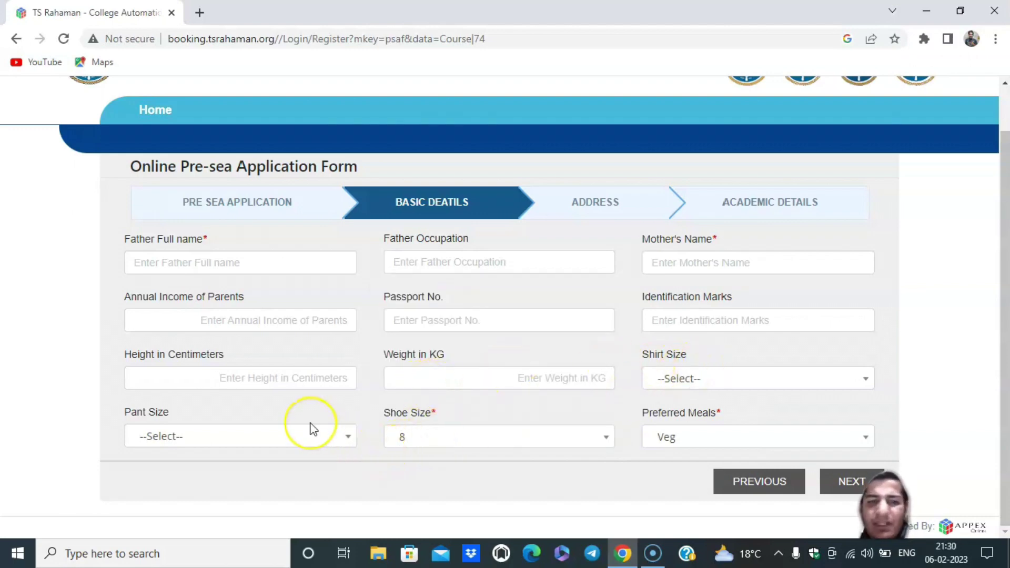
pyautogui.scroll(1, 312, 428)
pyautogui.scroll(-1, 309, 415)
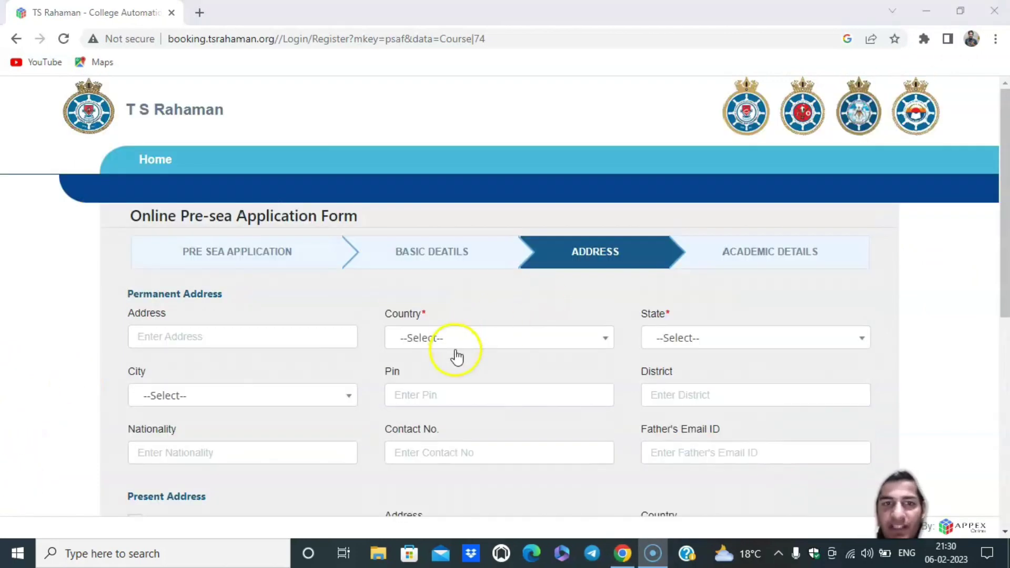
# Set the permanent address country to India and check the available states.
pyautogui.click(478, 339)
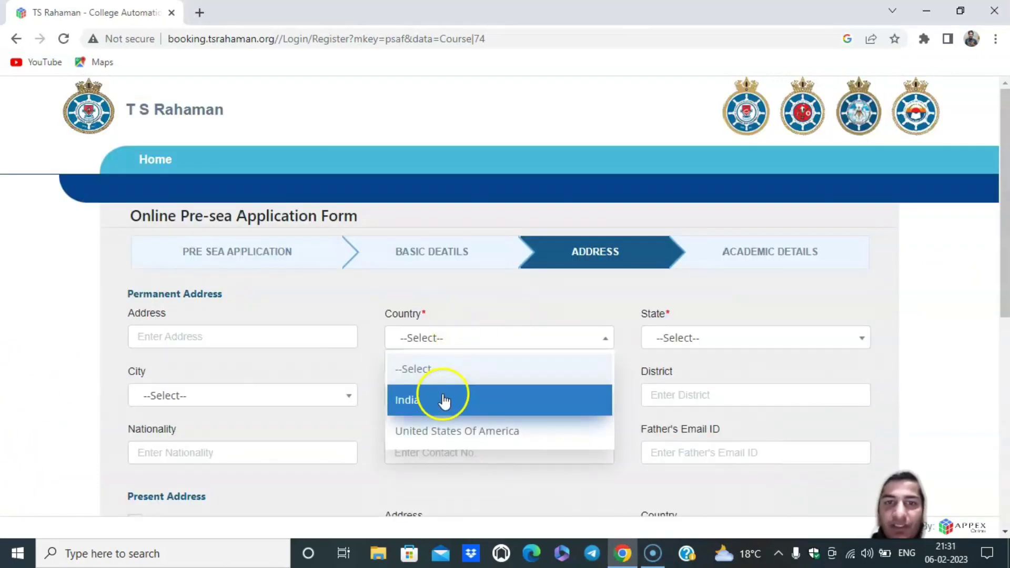
pyautogui.click(443, 400)
pyautogui.click(691, 343)
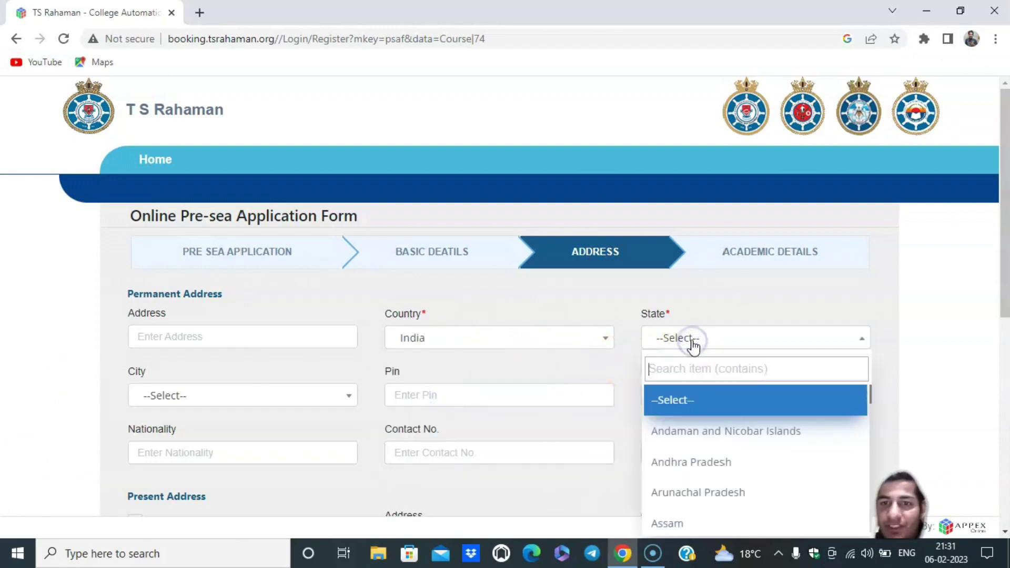
pyautogui.click(693, 338)
# Examine the fields required for the permanent, present and guardian addresses.
pyautogui.scroll(-1, 484, 388)
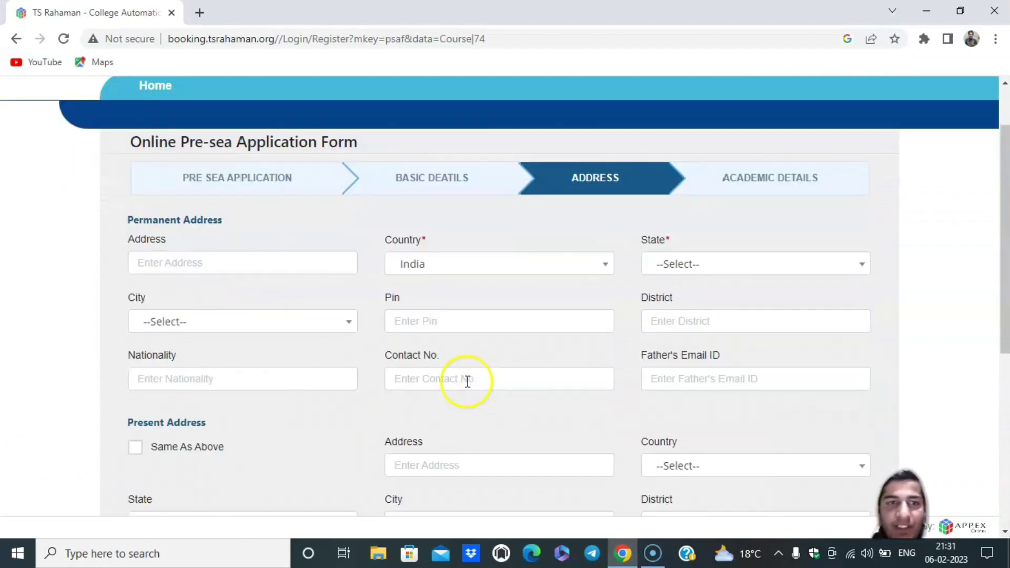
pyautogui.scroll(-2, 561, 369)
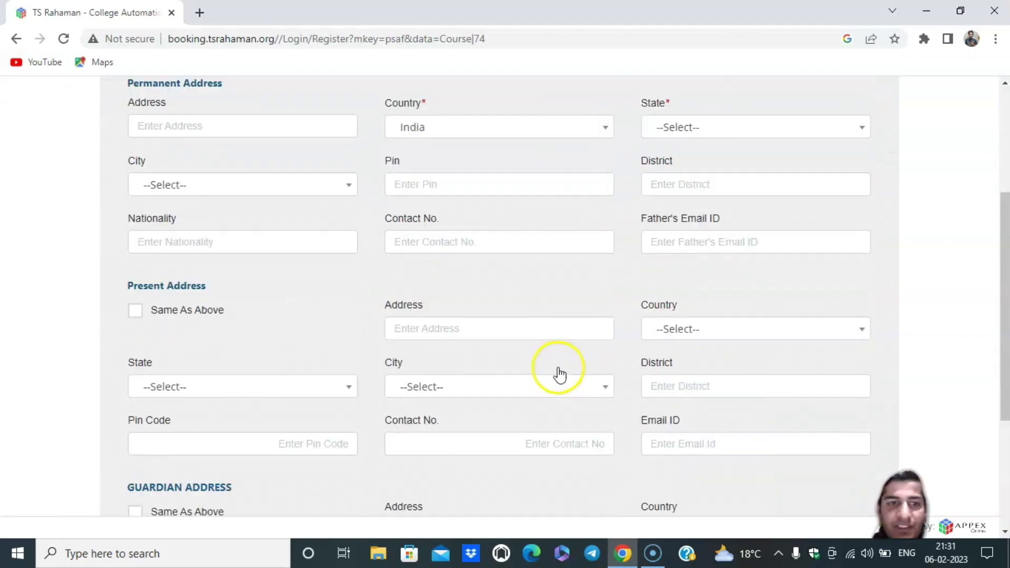
pyautogui.scroll(-2, 416, 371)
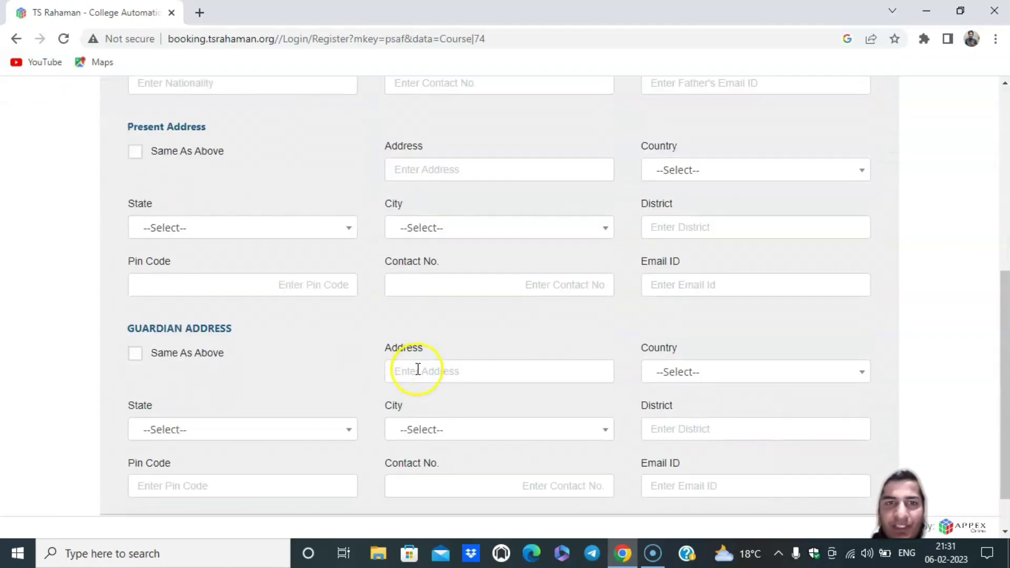
pyautogui.scroll(-1, 521, 324)
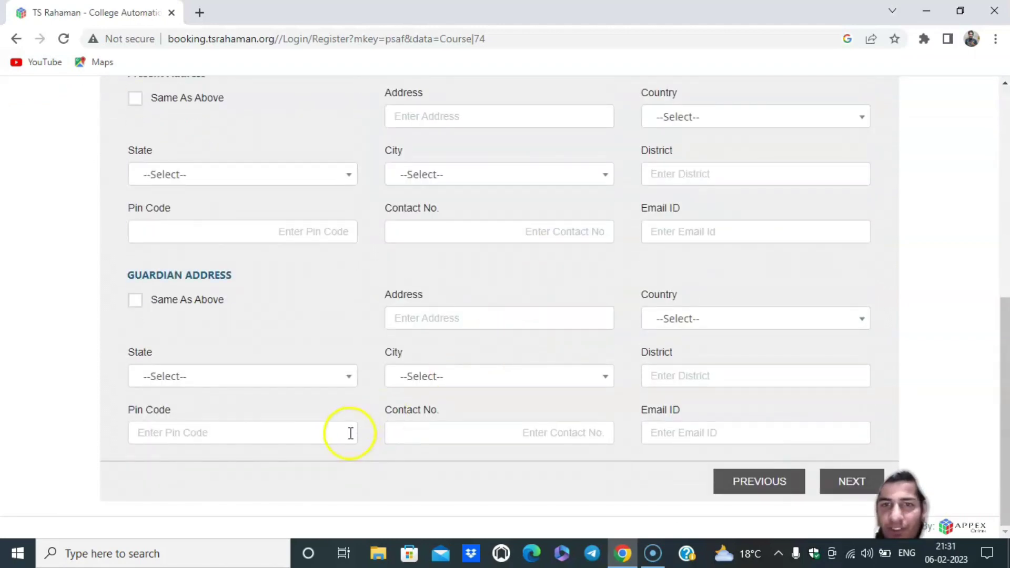
pyautogui.scroll(6, 431, 401)
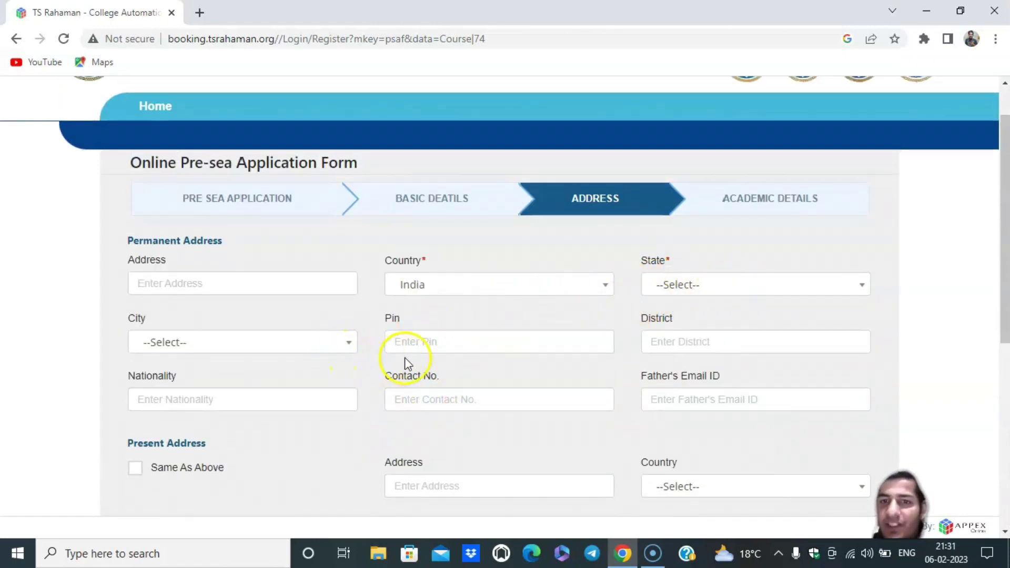
pyautogui.scroll(-2, 436, 372)
pyautogui.scroll(-1, 444, 373)
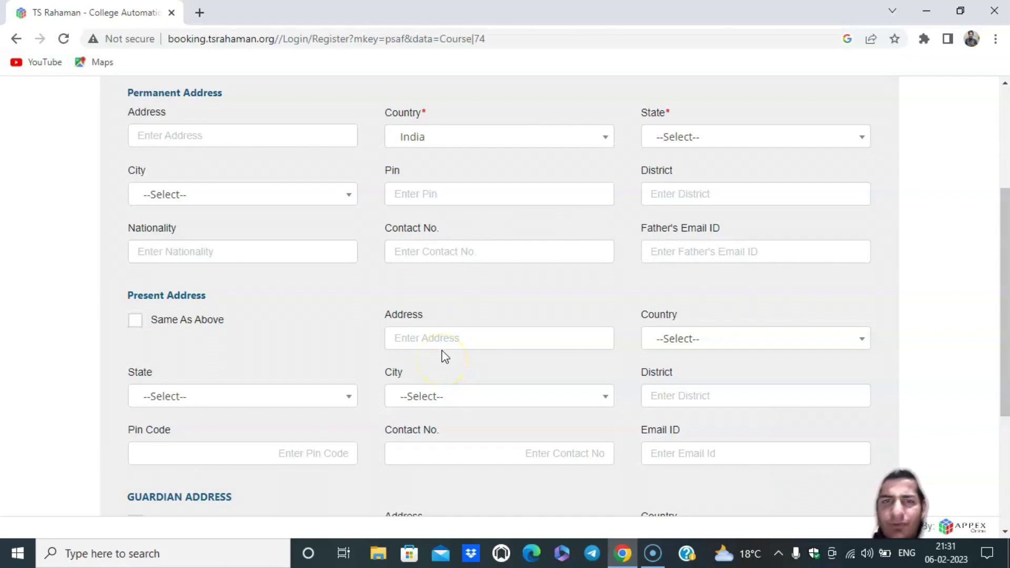
pyautogui.scroll(3, 444, 357)
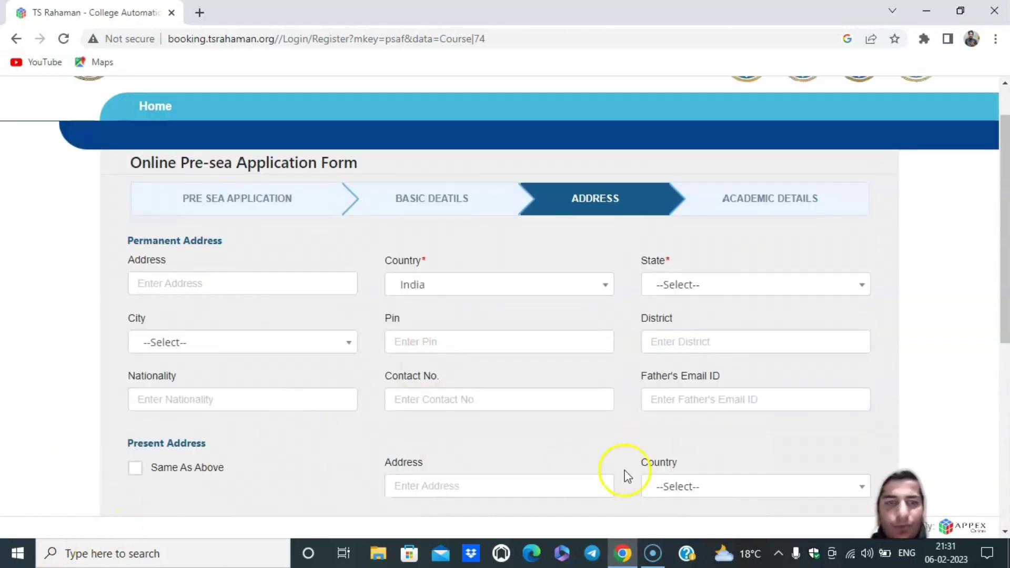
pyautogui.scroll(-7, 600, 479)
pyautogui.scroll(4, 368, 479)
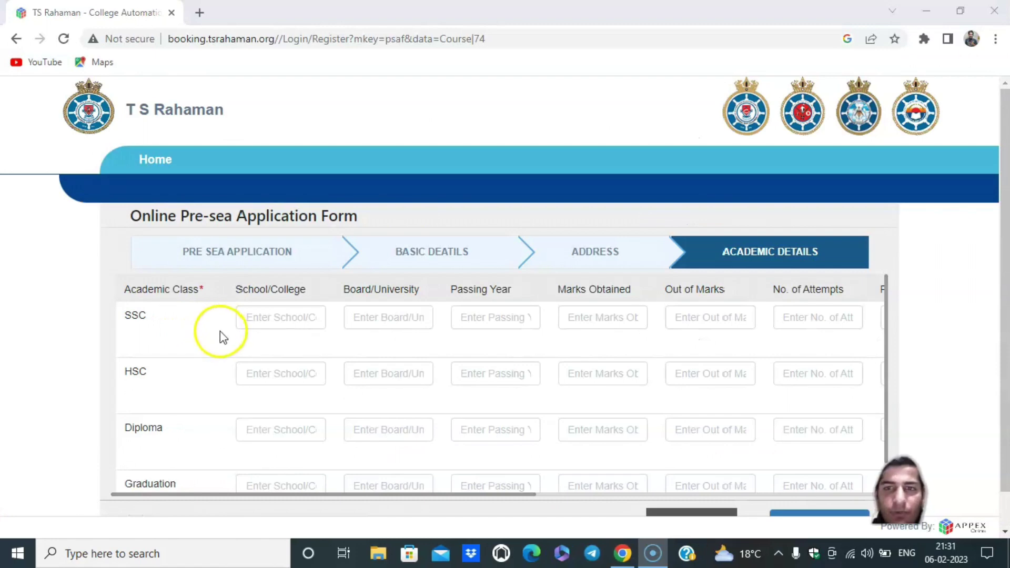
# Look over the academic details table and return to the address section of the application form.
pyautogui.scroll(-1, 164, 358)
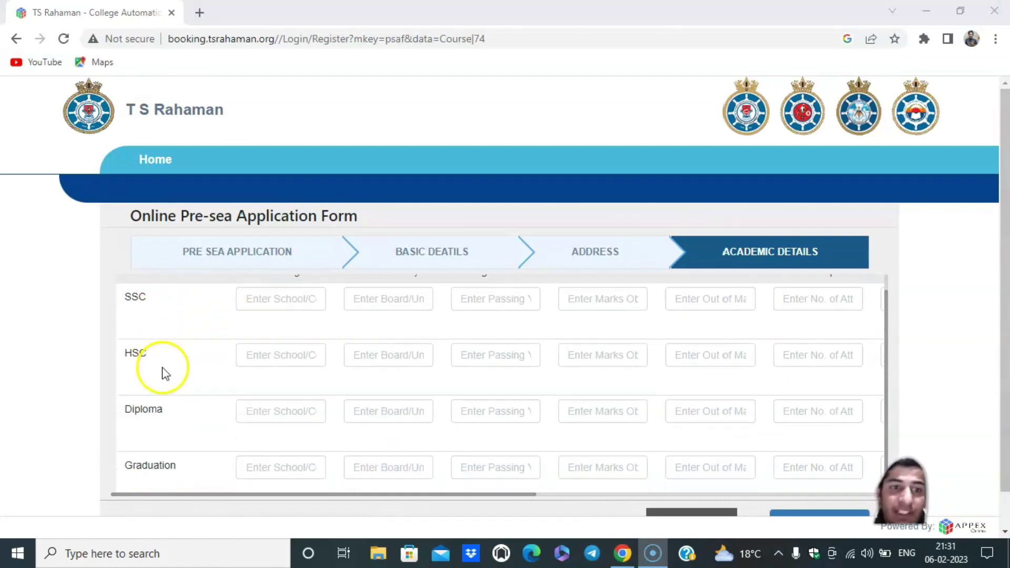
pyautogui.scroll(1, 164, 372)
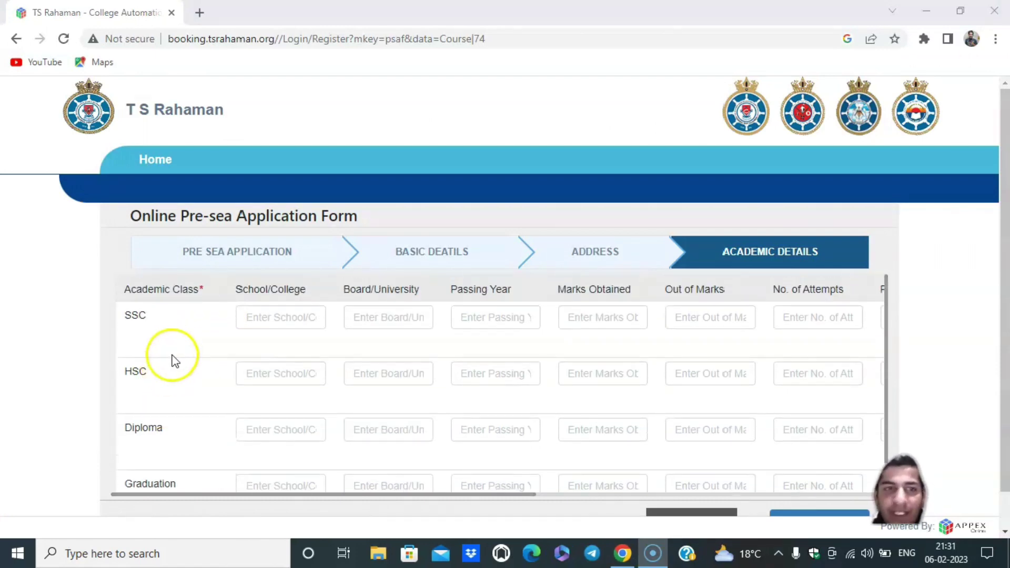
pyautogui.click(603, 376)
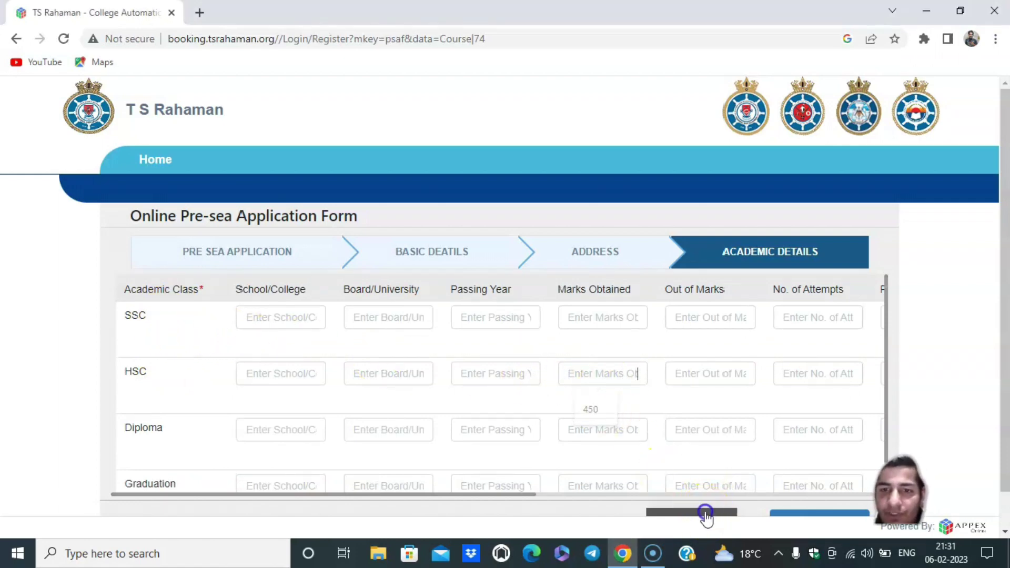
pyautogui.click(721, 512)
pyautogui.click(650, 399)
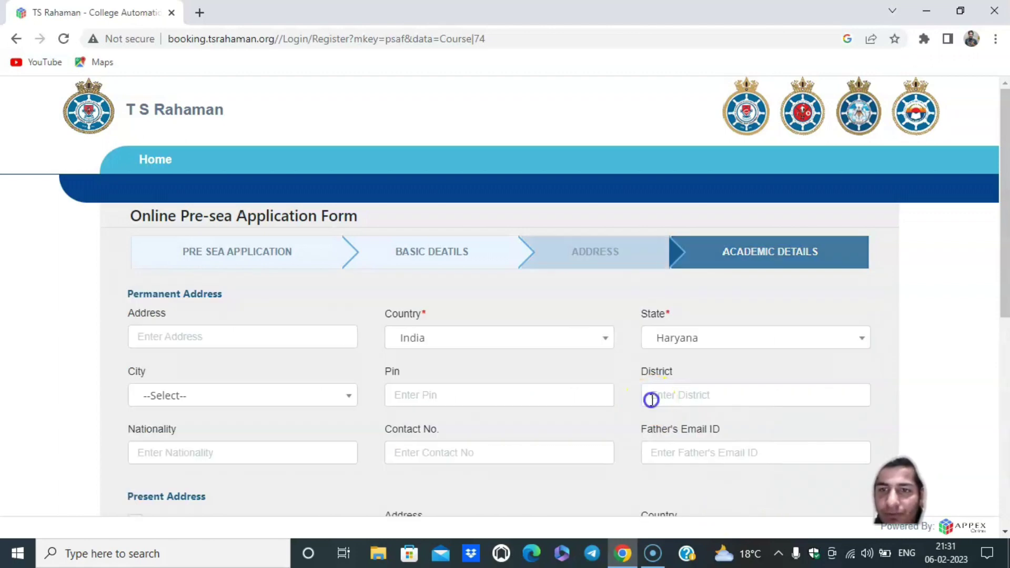
# Examine the academic details table and its columns for the SSC, HSC, Diploma and Graduation rows.
pyautogui.click(758, 253)
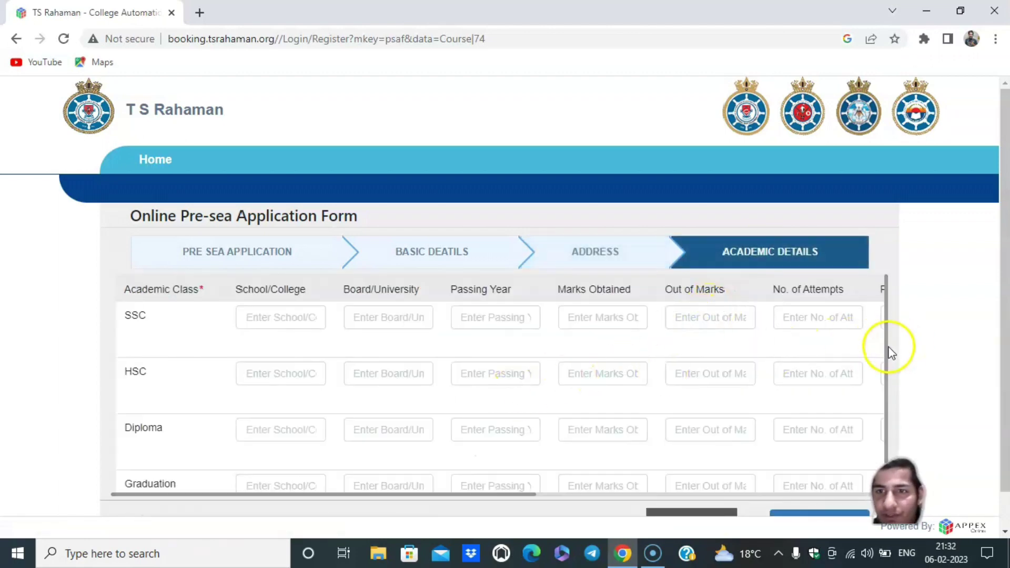
pyautogui.moveTo(890, 353); pyautogui.dragTo(892, 376)
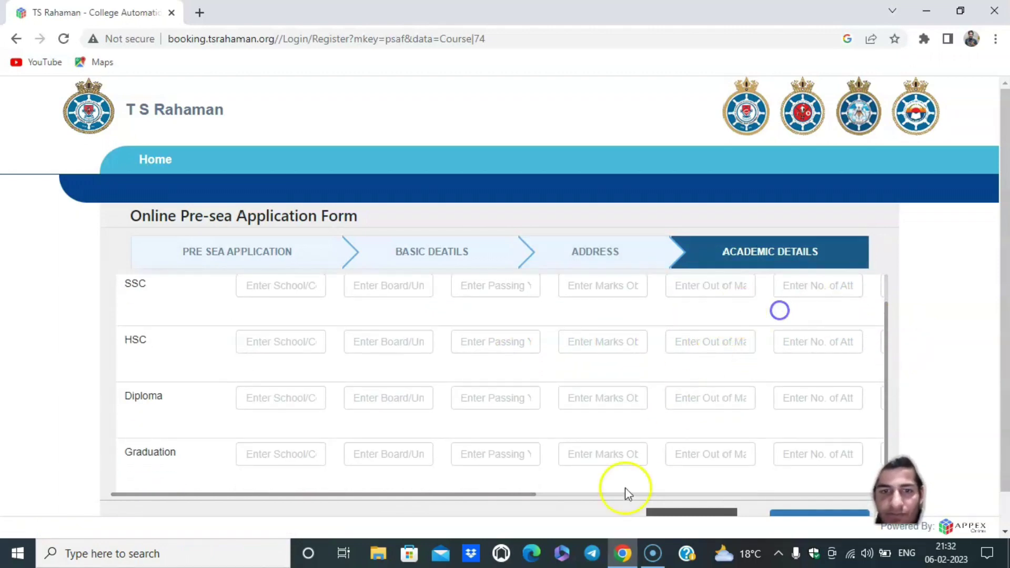
pyautogui.moveTo(525, 493); pyautogui.dragTo(834, 497)
pyautogui.moveTo(652, 498); pyautogui.dragTo(342, 469)
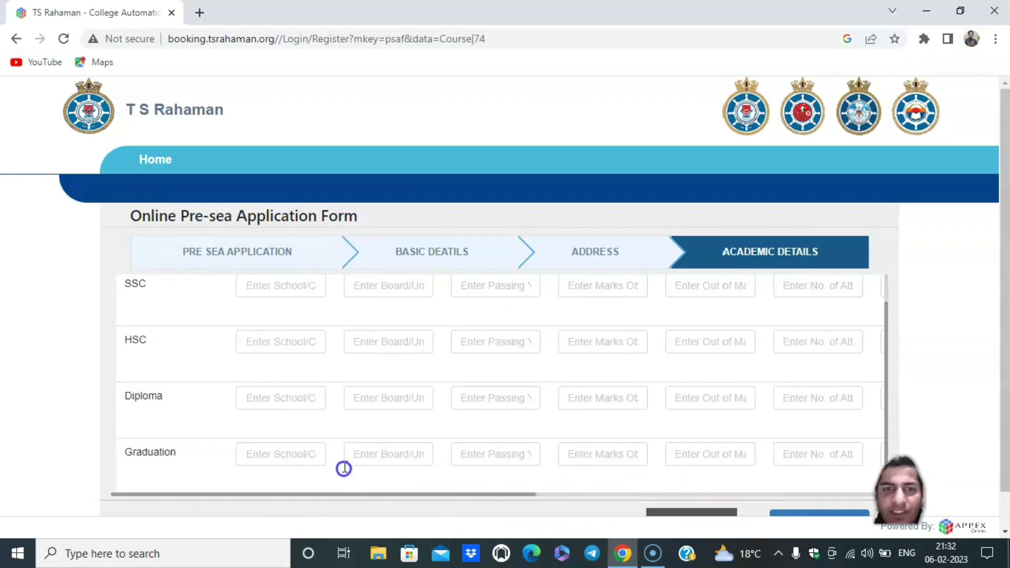
pyautogui.scroll(1, 413, 377)
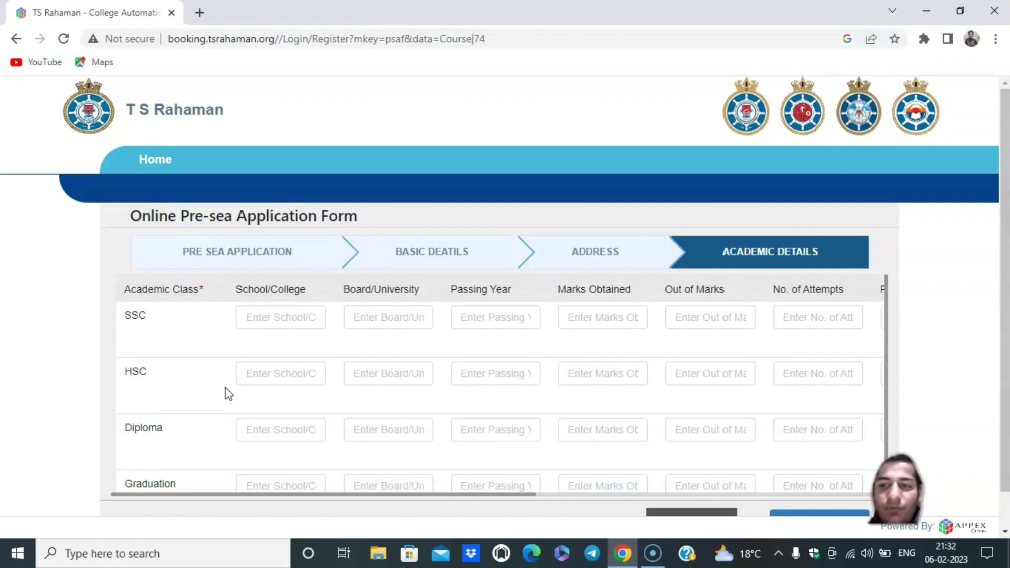
pyautogui.click(259, 377)
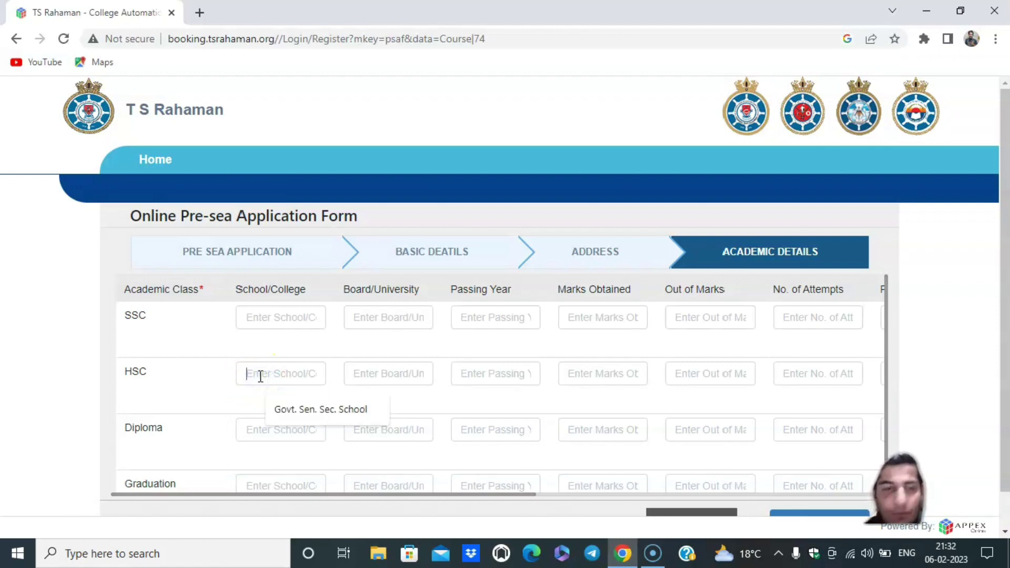
pyautogui.click(210, 401)
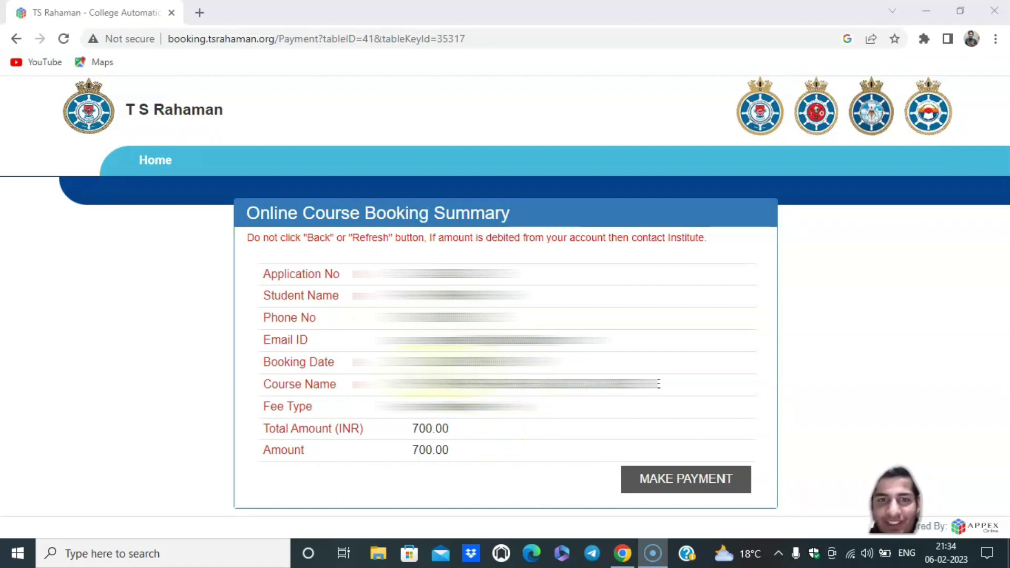
# Check the fee amount in the course booking summary and proceed to the payment options.
pyautogui.click(422, 449)
pyautogui.moveTo(422, 449); pyautogui.dragTo(458, 451)
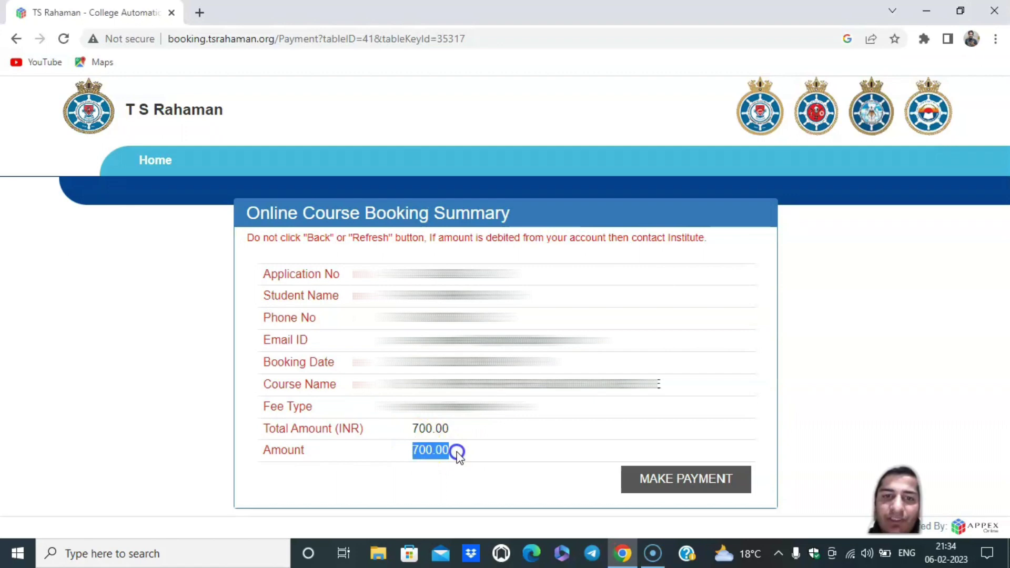
pyautogui.click(423, 483)
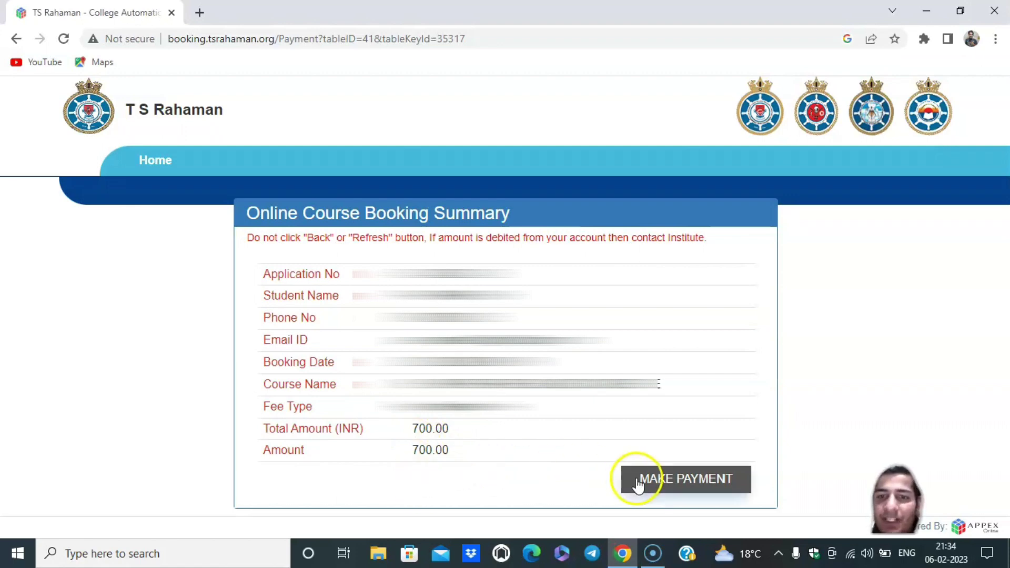
pyautogui.click(665, 486)
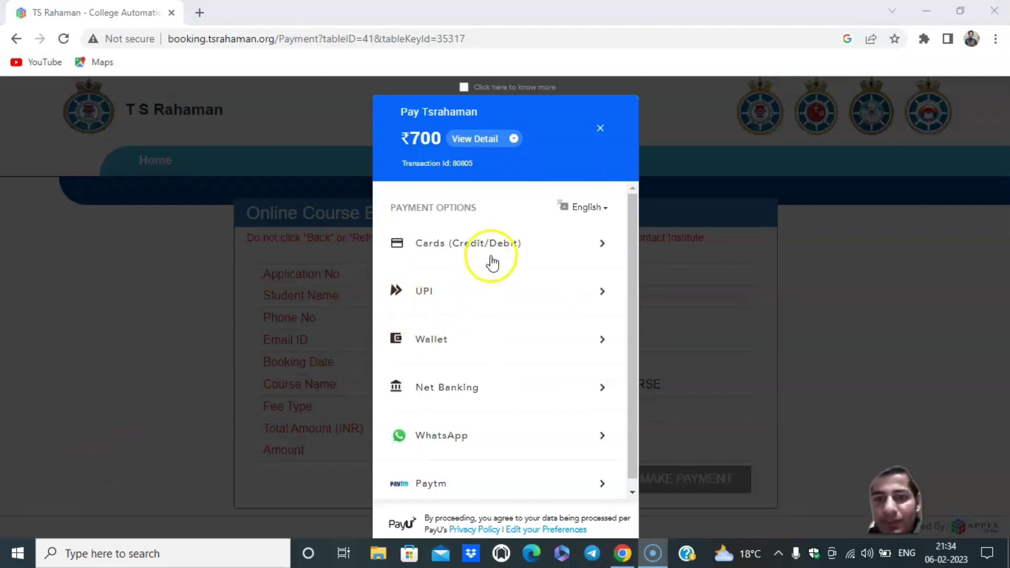
pyautogui.scroll(-1, 490, 266)
pyautogui.scroll(1, 493, 298)
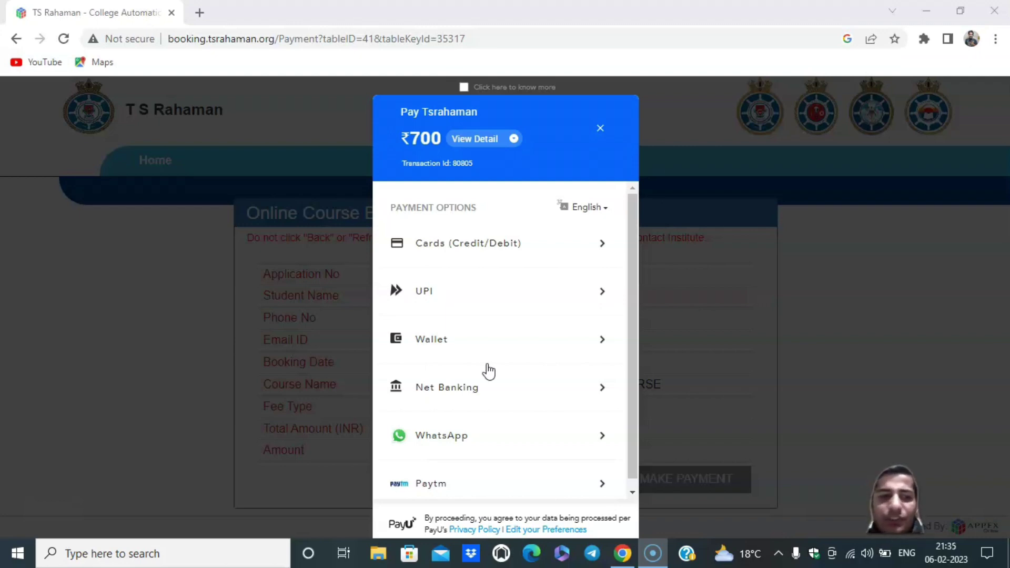
pyautogui.click(279, 520)
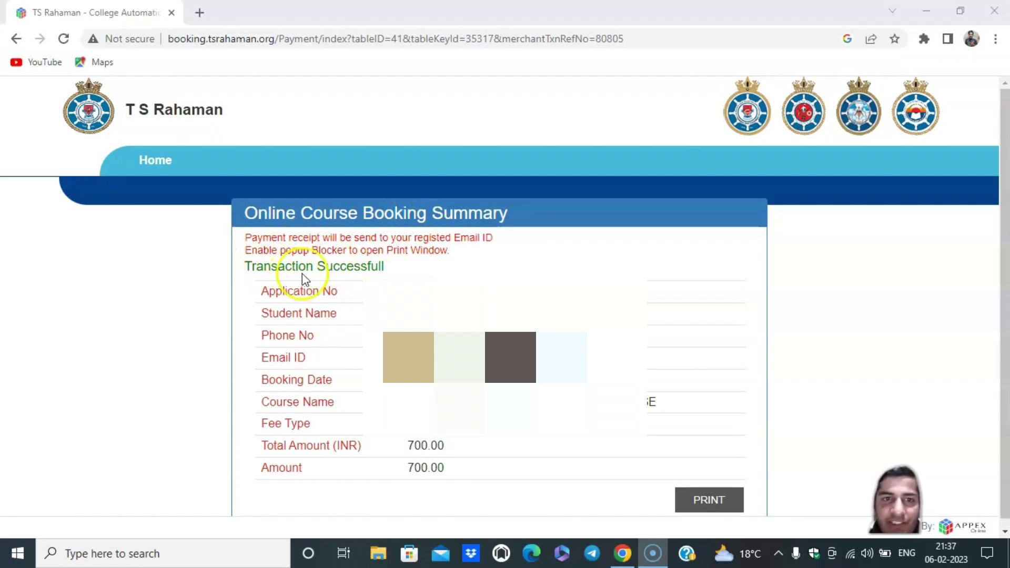
# Open the printable payment receipt, close it, and leave the booking summary page.
pyautogui.click(686, 506)
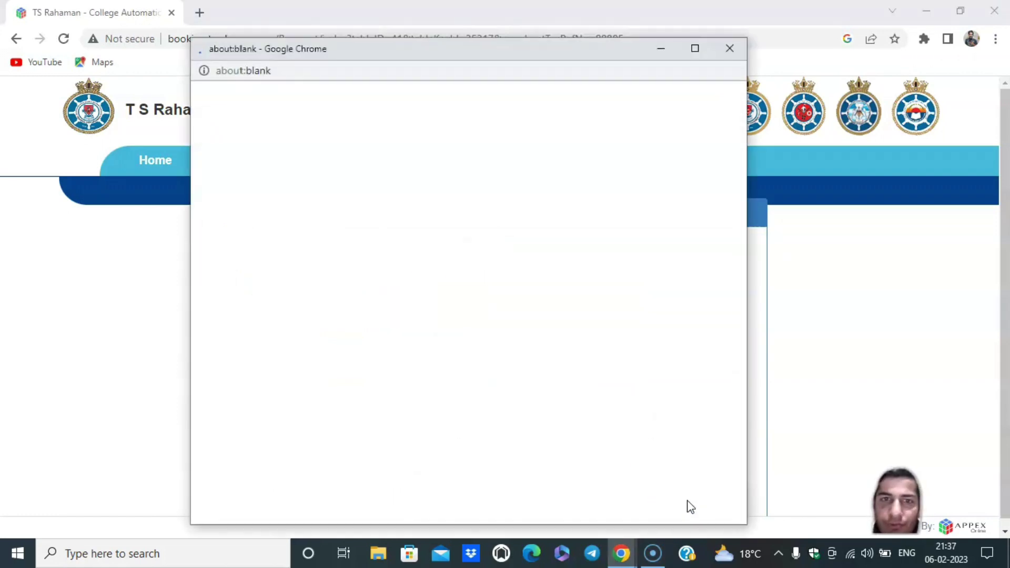
pyautogui.click(681, 456)
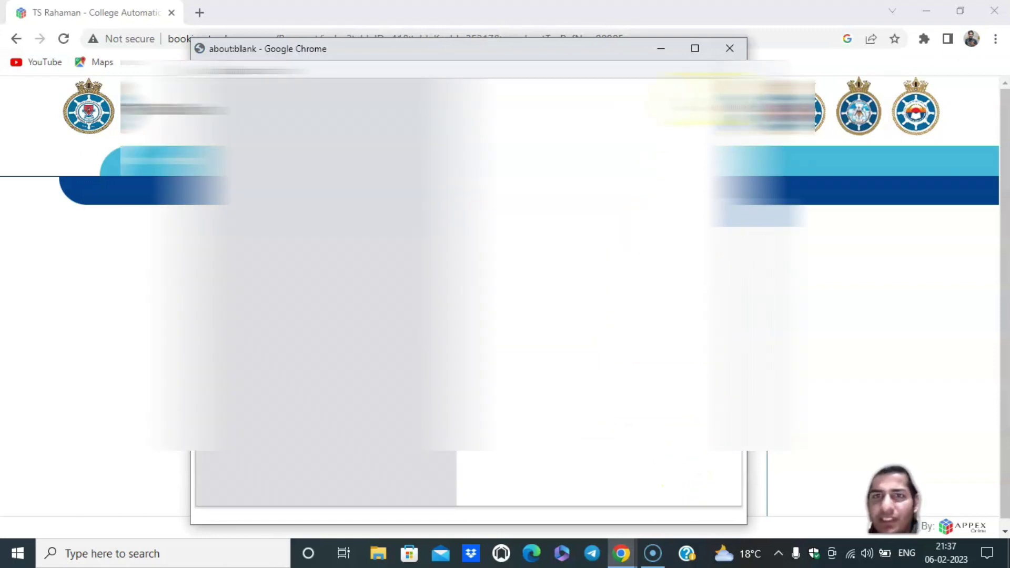
pyautogui.click(730, 50)
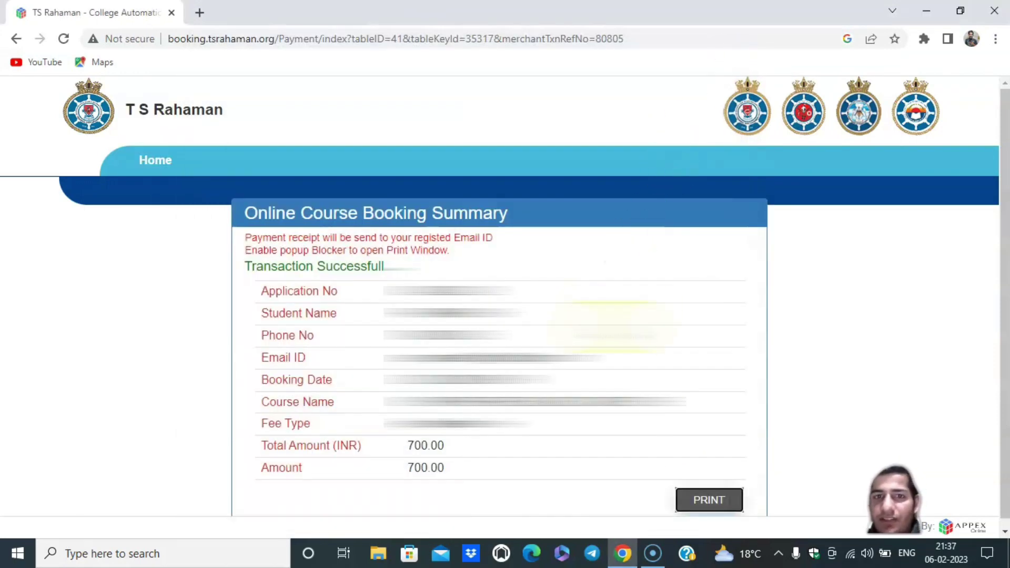
pyautogui.scroll(-1, 500, 300)
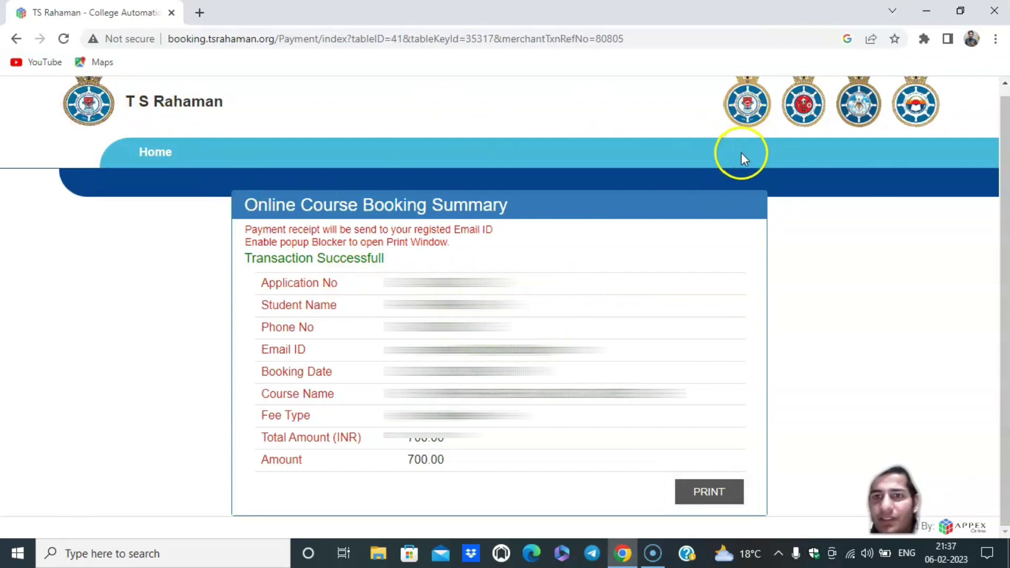
pyautogui.scroll(1, 740, 152)
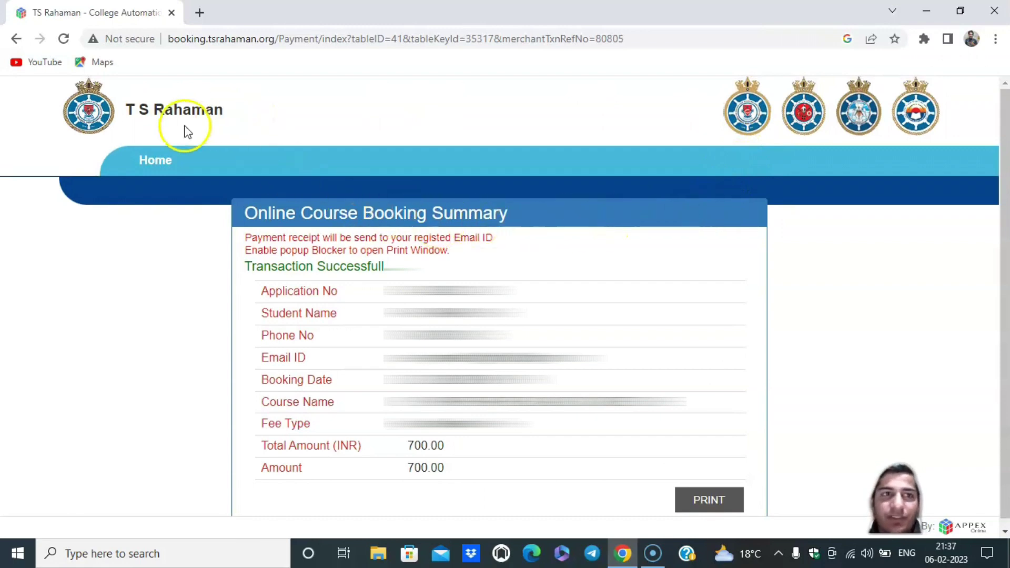
pyautogui.click(10, 39)
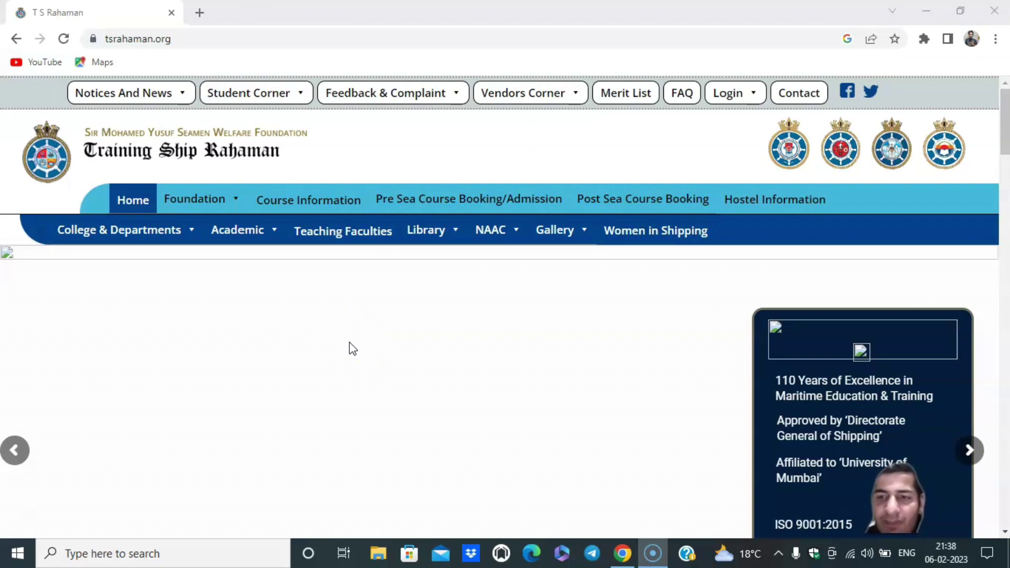
# Look over the upper part of the Training Ship Rahaman home page, including the latest news ticker and Brief History.
pyautogui.scroll(-3, 352, 349)
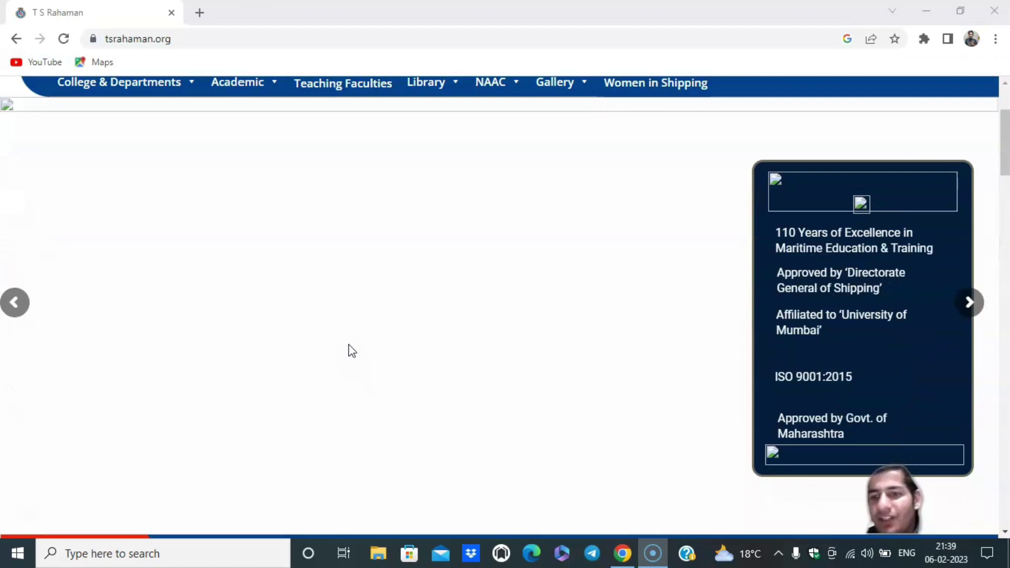
pyautogui.scroll(1, 352, 351)
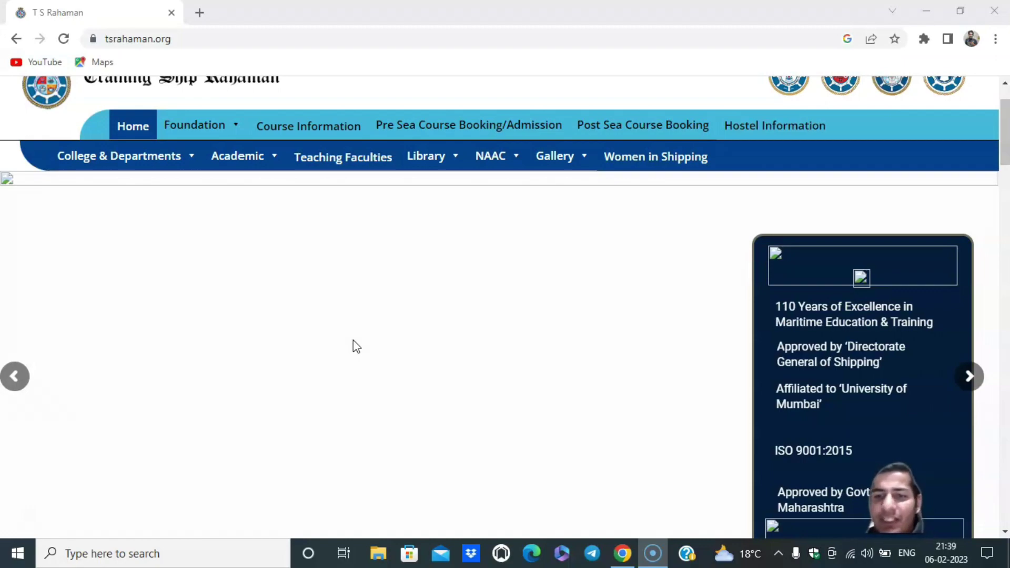
pyautogui.scroll(-4, 353, 340)
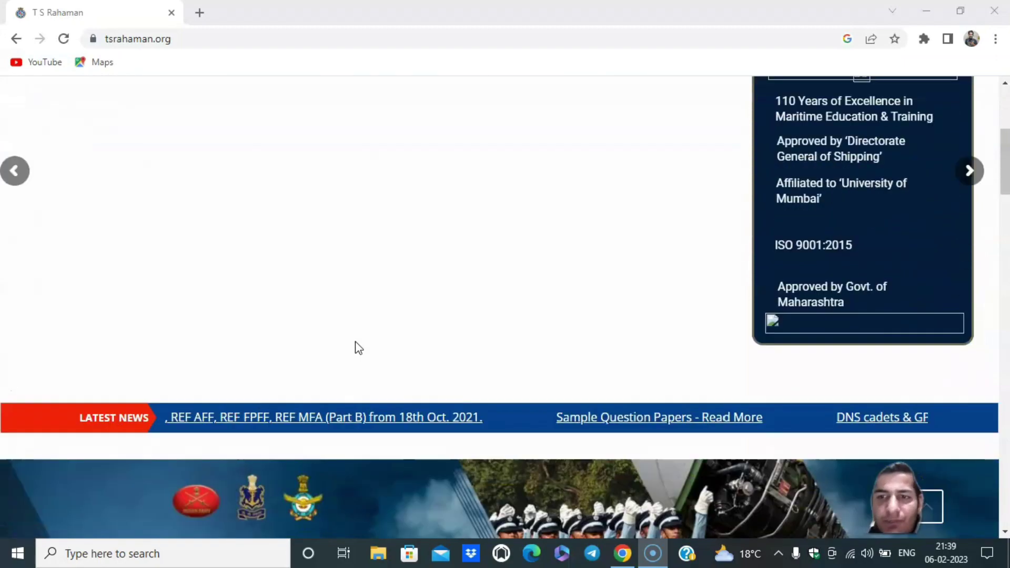
pyautogui.scroll(-3, 359, 347)
pyautogui.scroll(1, 359, 348)
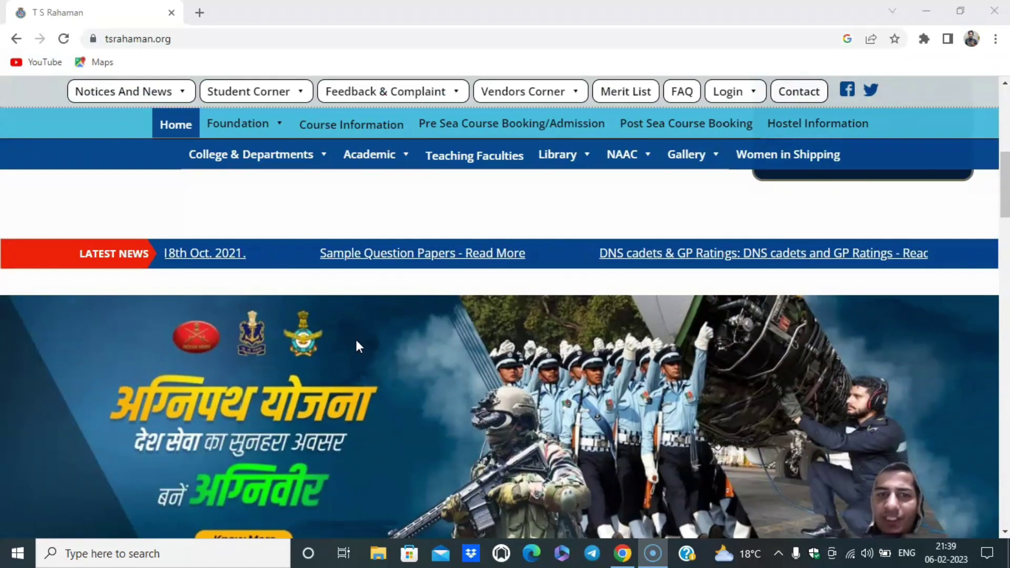
pyautogui.scroll(-3, 357, 341)
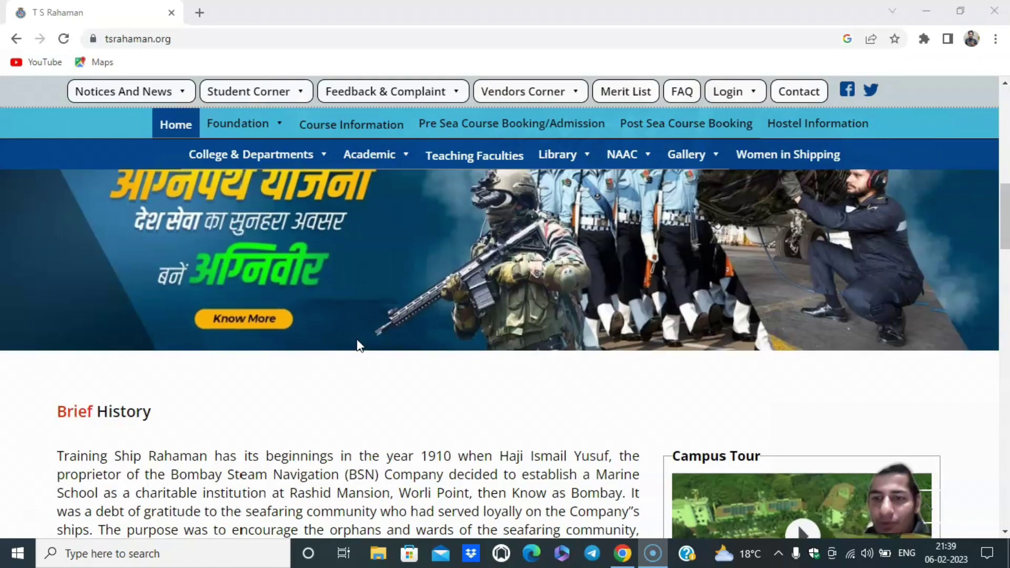
pyautogui.scroll(2, 358, 342)
pyautogui.scroll(2, 358, 345)
pyautogui.scroll(3, 358, 345)
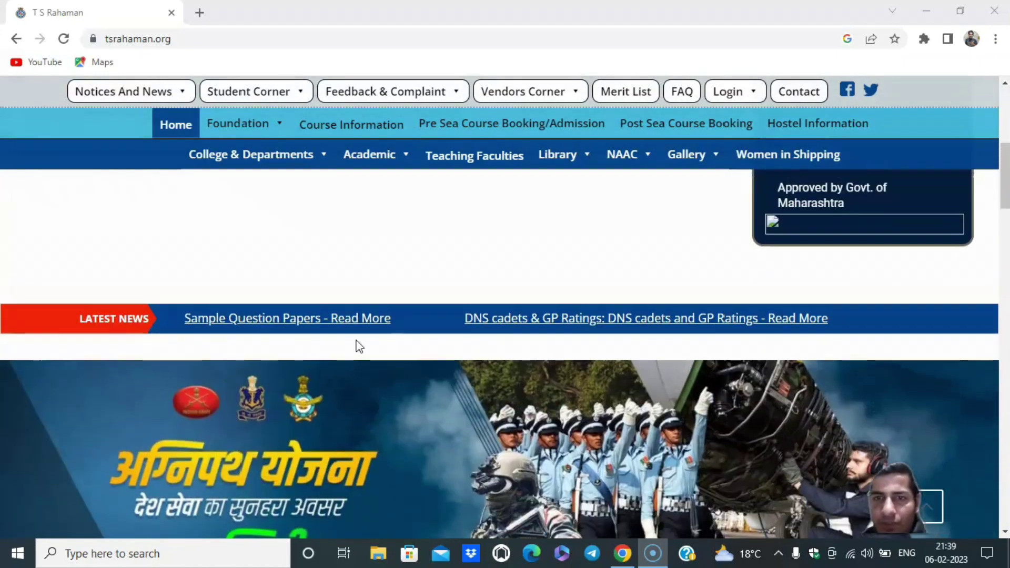
pyautogui.scroll(1, 359, 347)
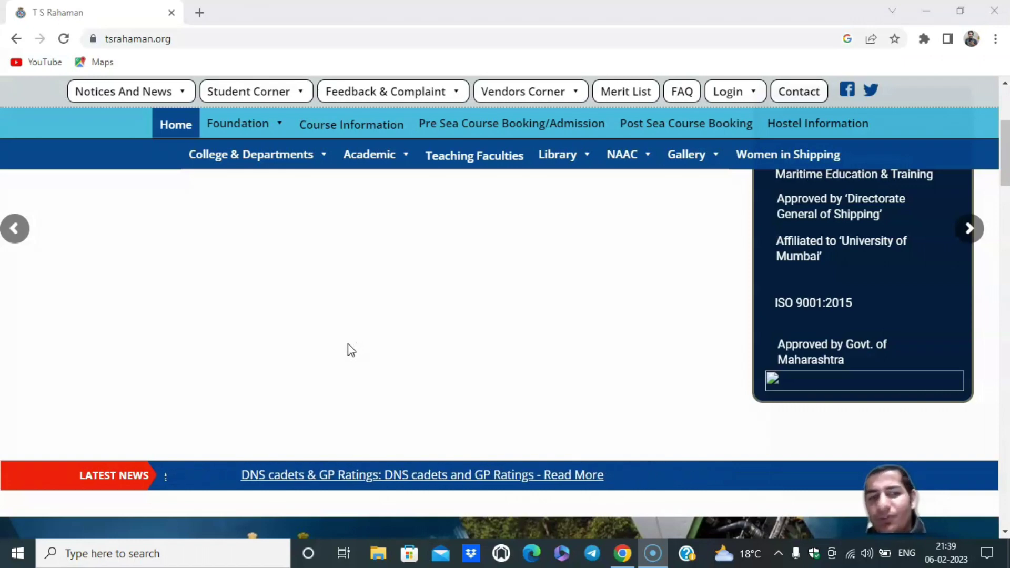
pyautogui.scroll(2, 353, 345)
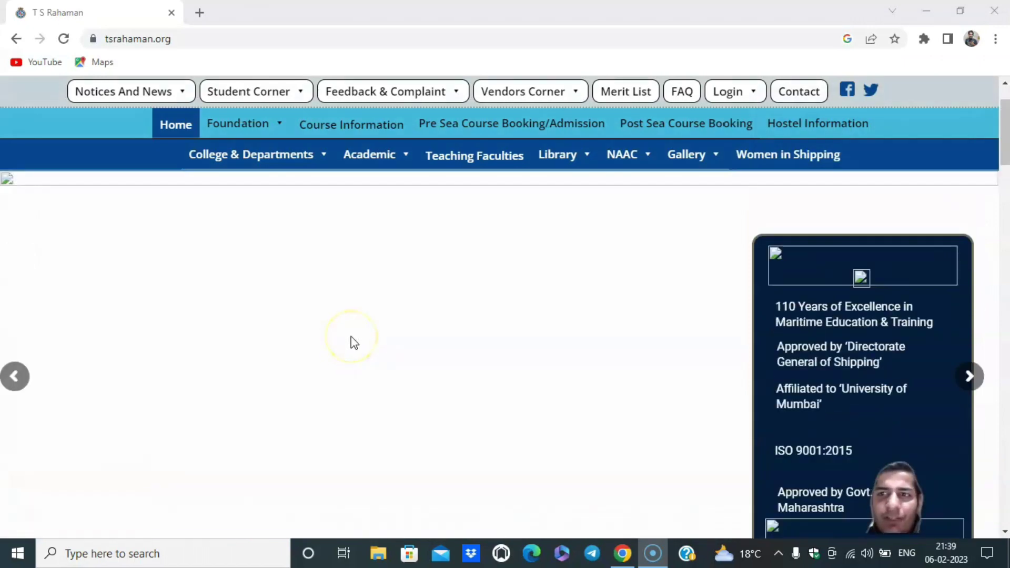
pyautogui.scroll(1, 354, 343)
# Look through the home page's history, offered courses, facilities and contact sections.
pyautogui.scroll(-7, 353, 343)
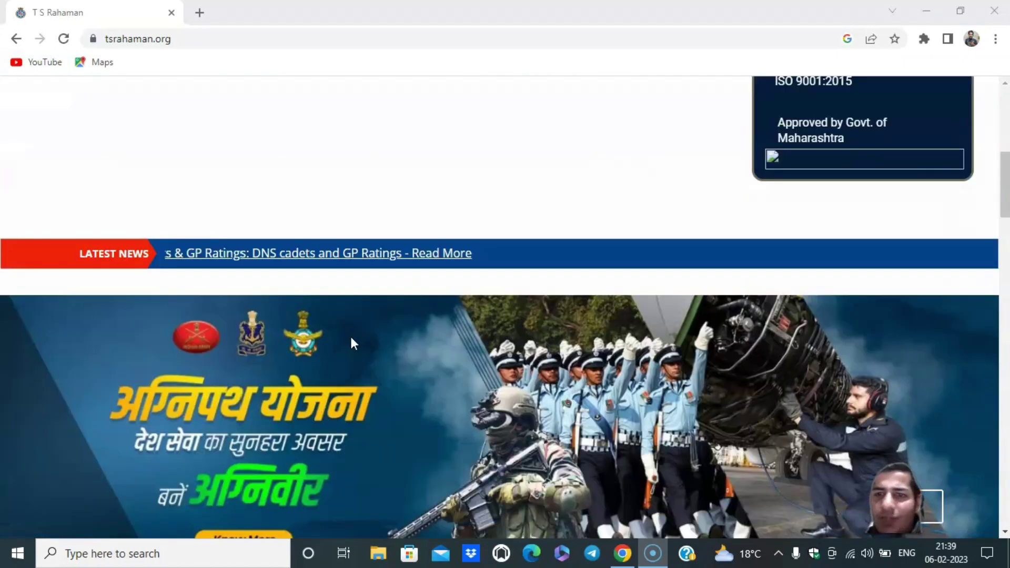
pyautogui.scroll(-8, 354, 342)
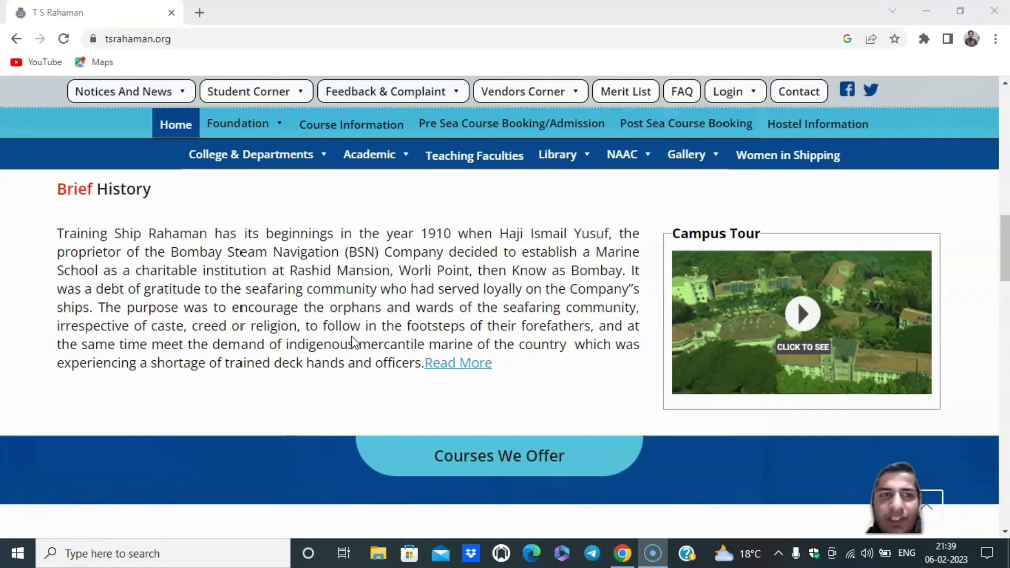
pyautogui.click(348, 341)
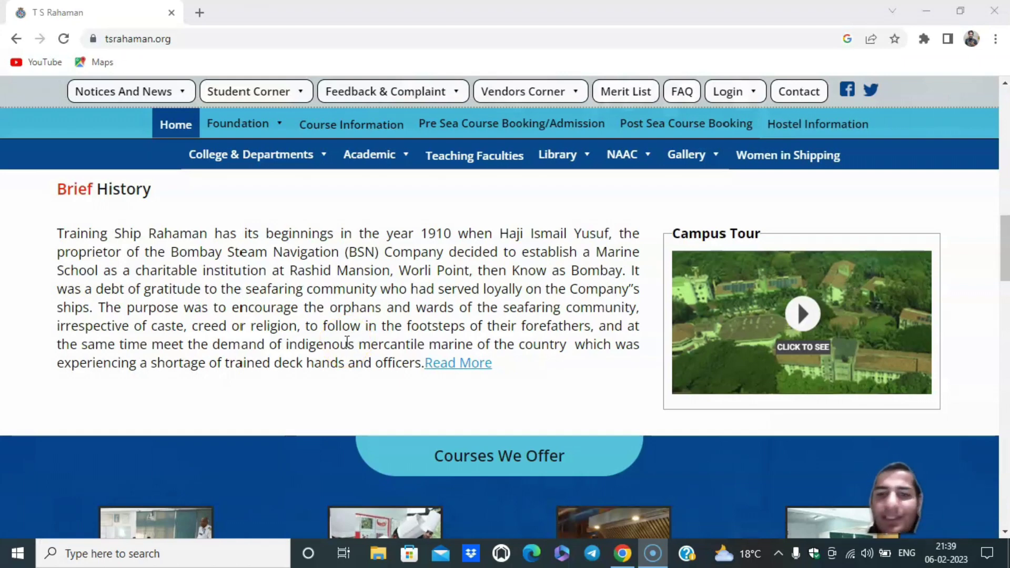
pyautogui.scroll(-4, 350, 340)
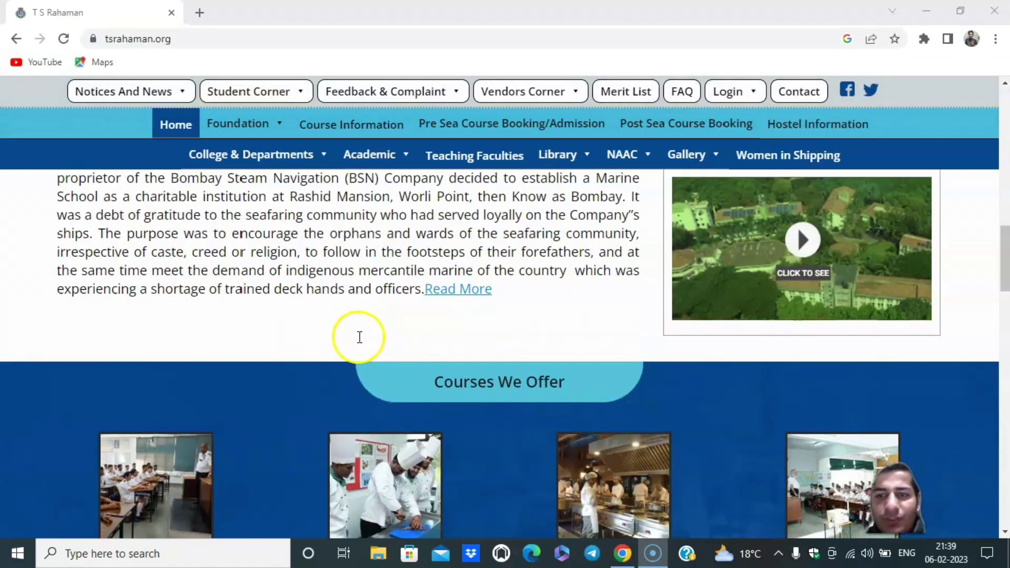
pyautogui.scroll(-5, 358, 331)
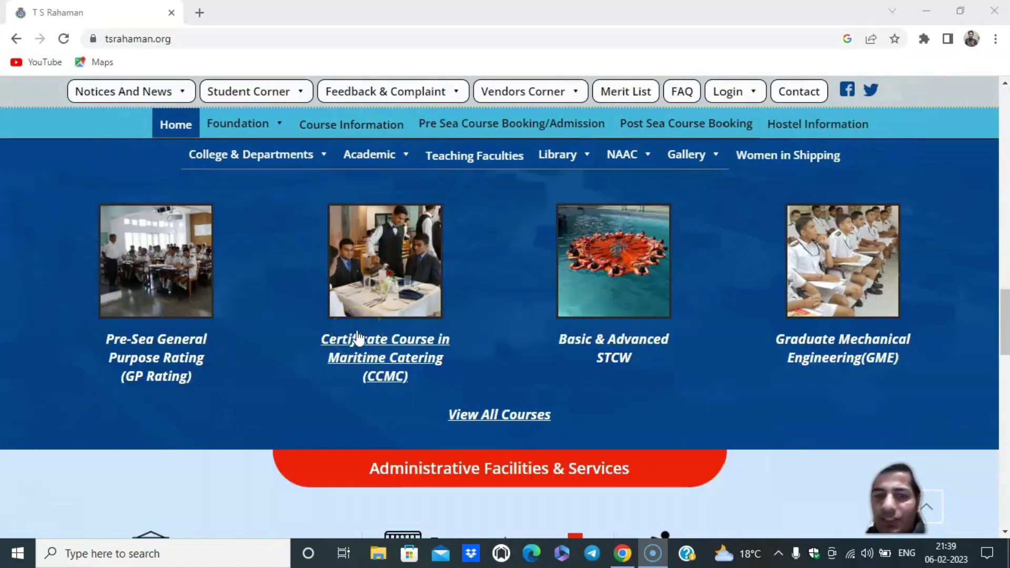
pyautogui.scroll(-6, 358, 337)
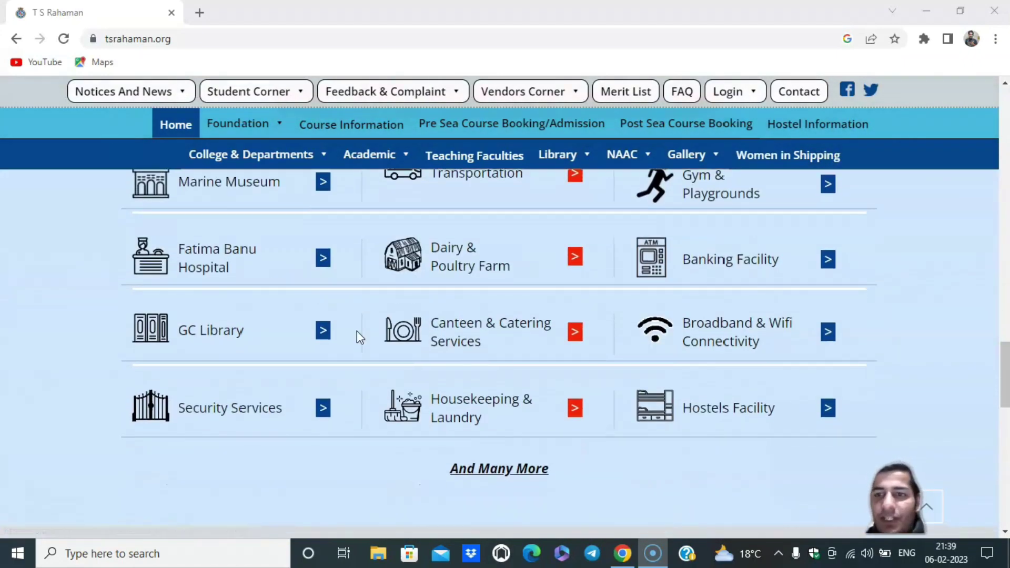
pyautogui.scroll(-5, 358, 336)
pyautogui.scroll(-6, 357, 330)
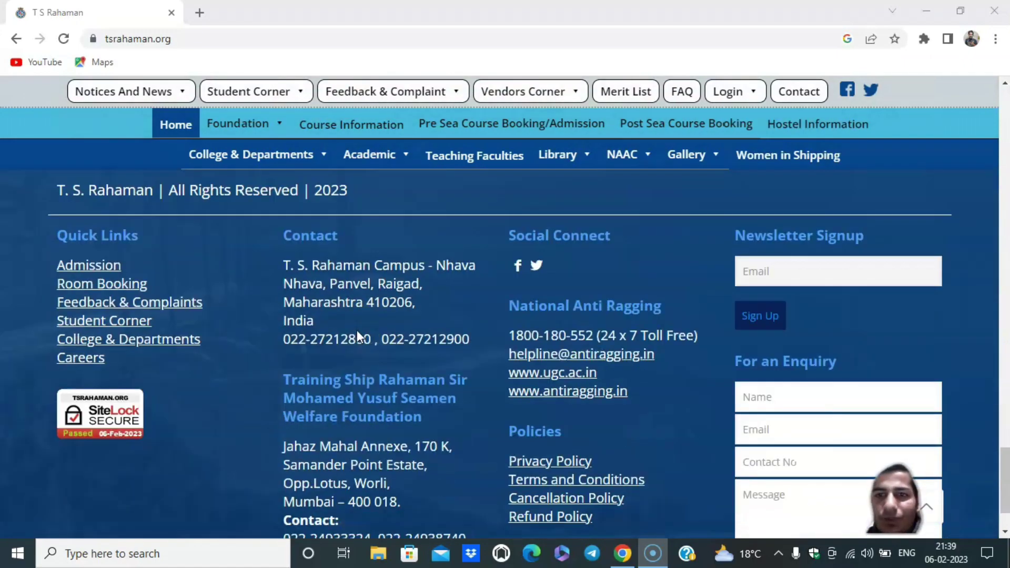
# Open the Academic links of the website and look over the admission and examination entries.
pyautogui.scroll(10, 356, 330)
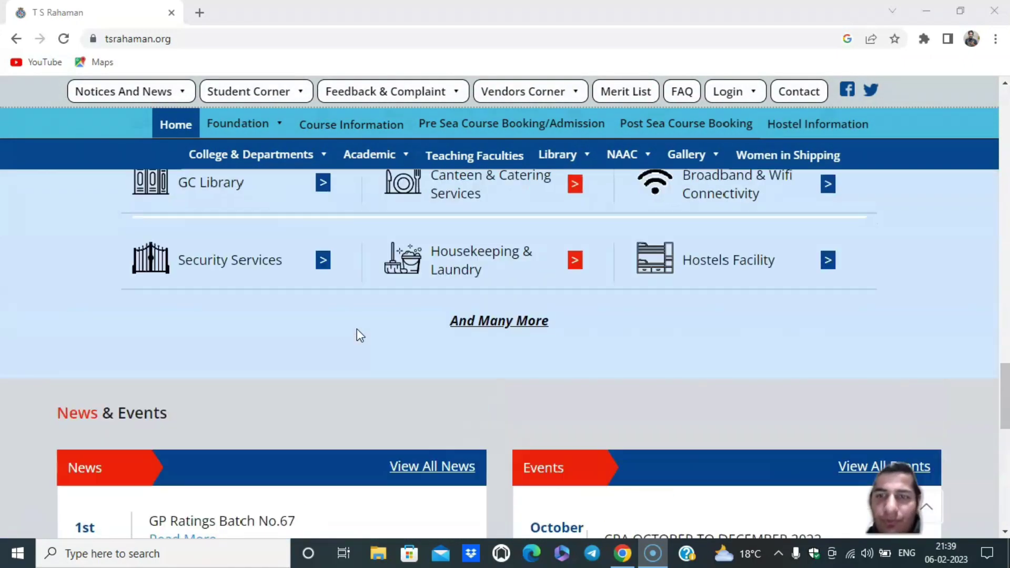
pyautogui.scroll(12, 357, 329)
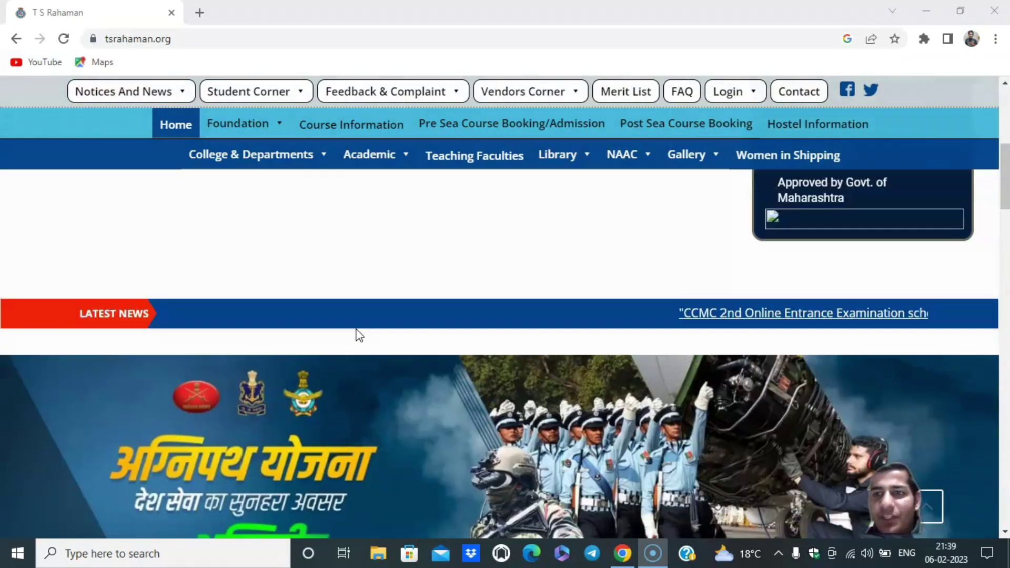
pyautogui.scroll(2, 356, 333)
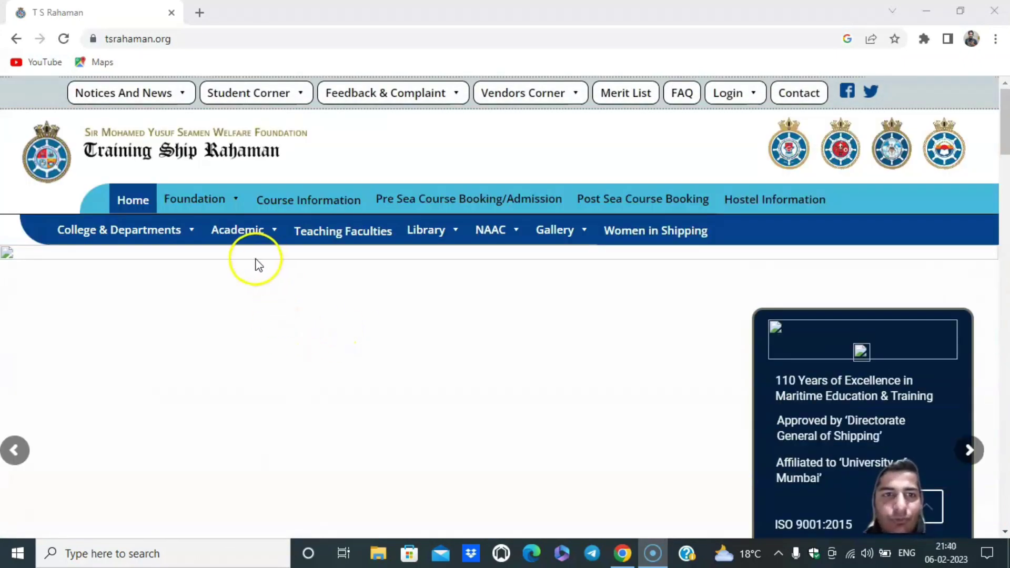
pyautogui.moveTo(257, 237)
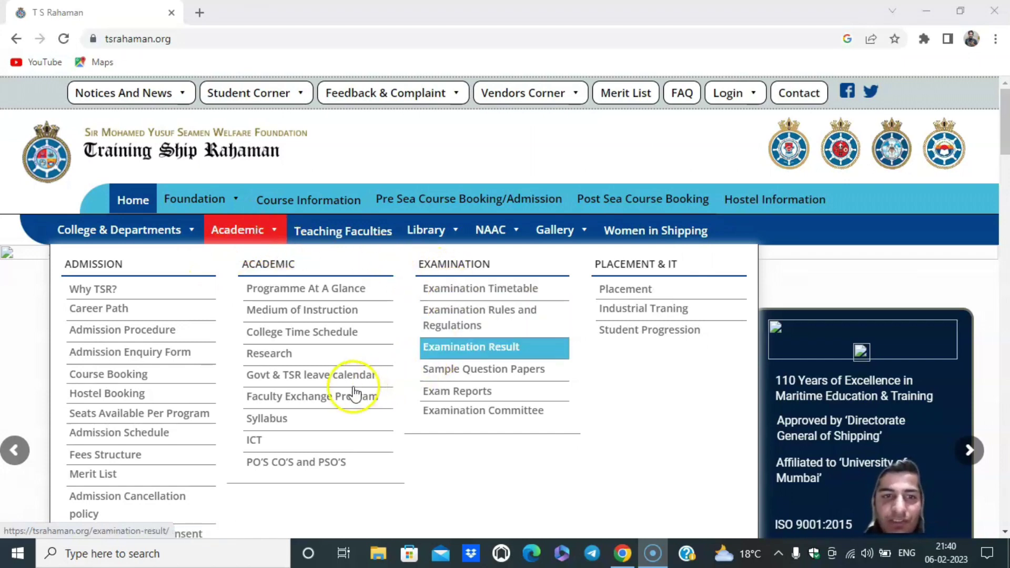
pyautogui.click(266, 235)
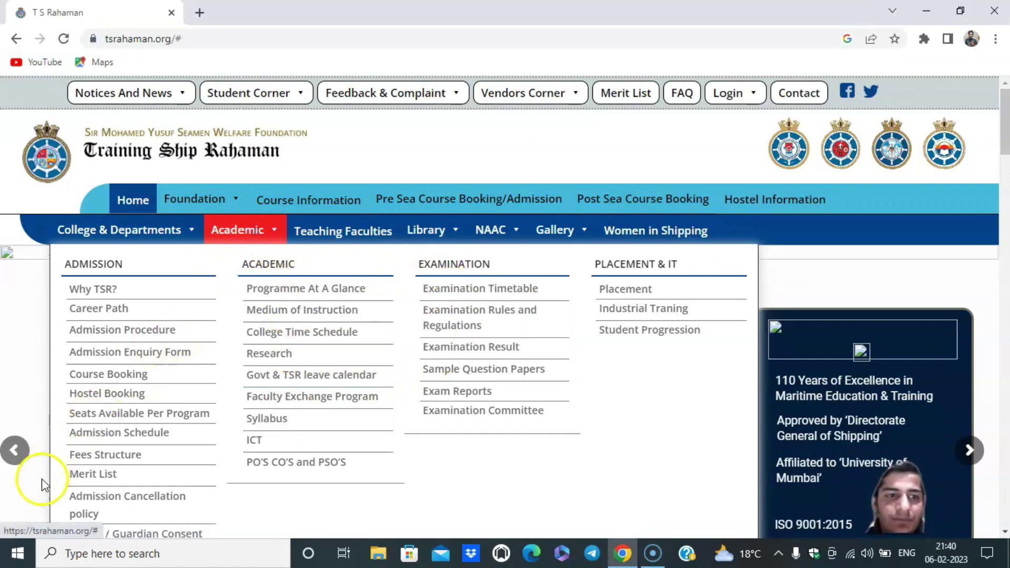